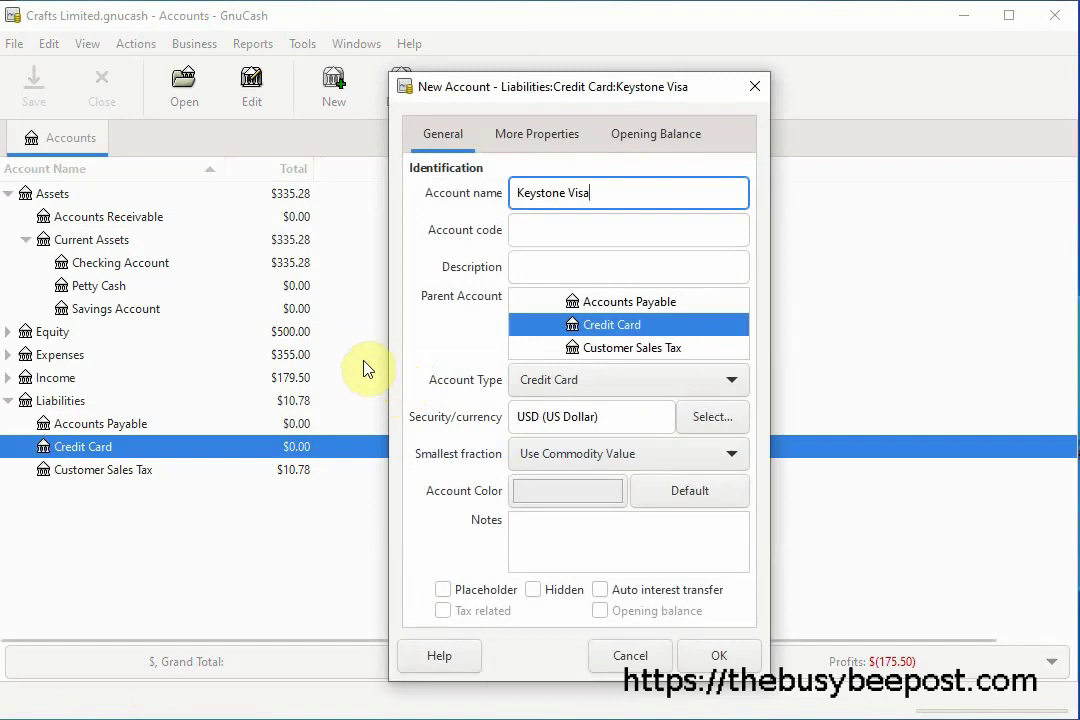
# Paste Keystone Visa as the new account's description, create the account, and reveal it under Credit Card in Liabilities
pyautogui.click(540, 262)
pyautogui.rightClick(540, 262)
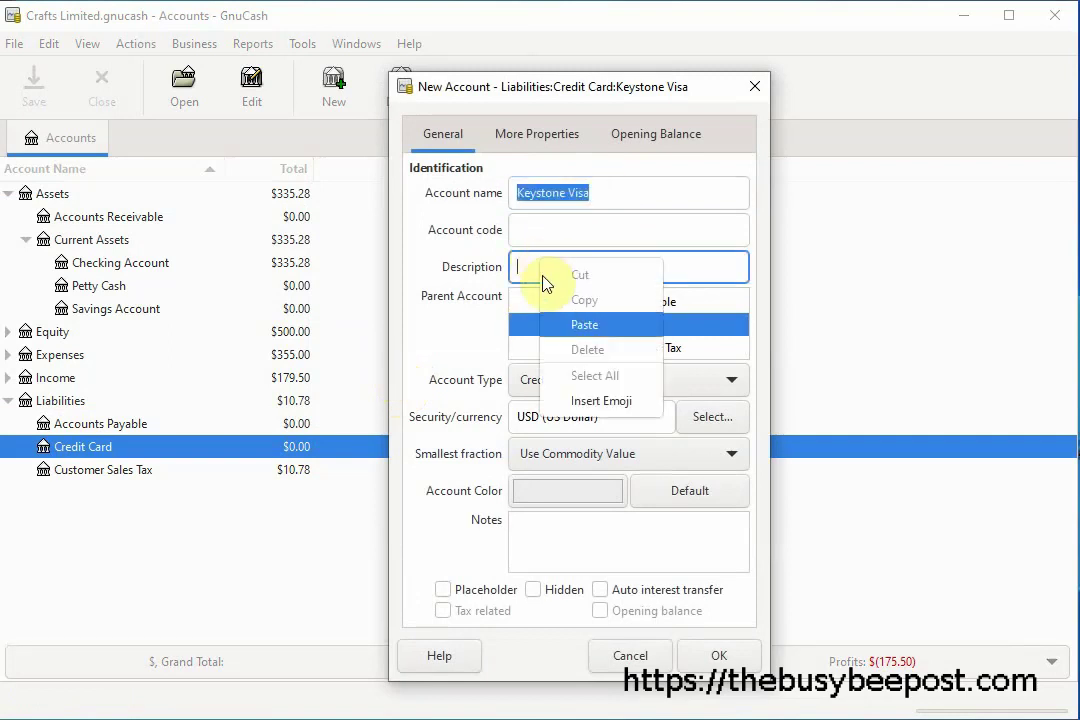
pyautogui.click(556, 323)
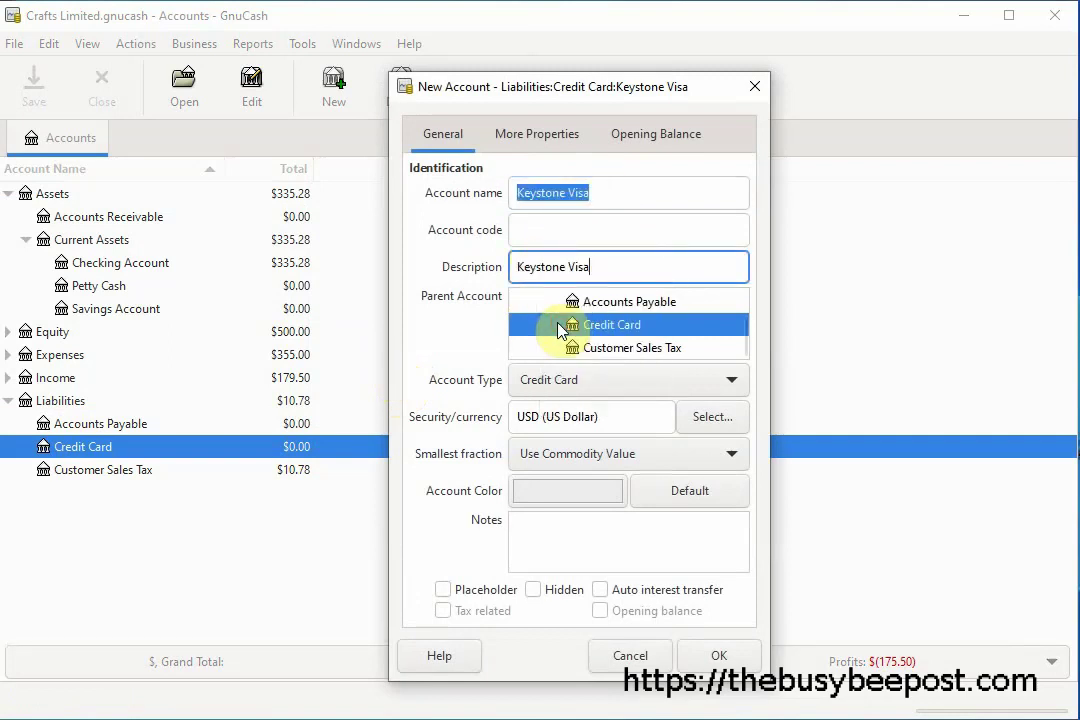
pyautogui.click(720, 656)
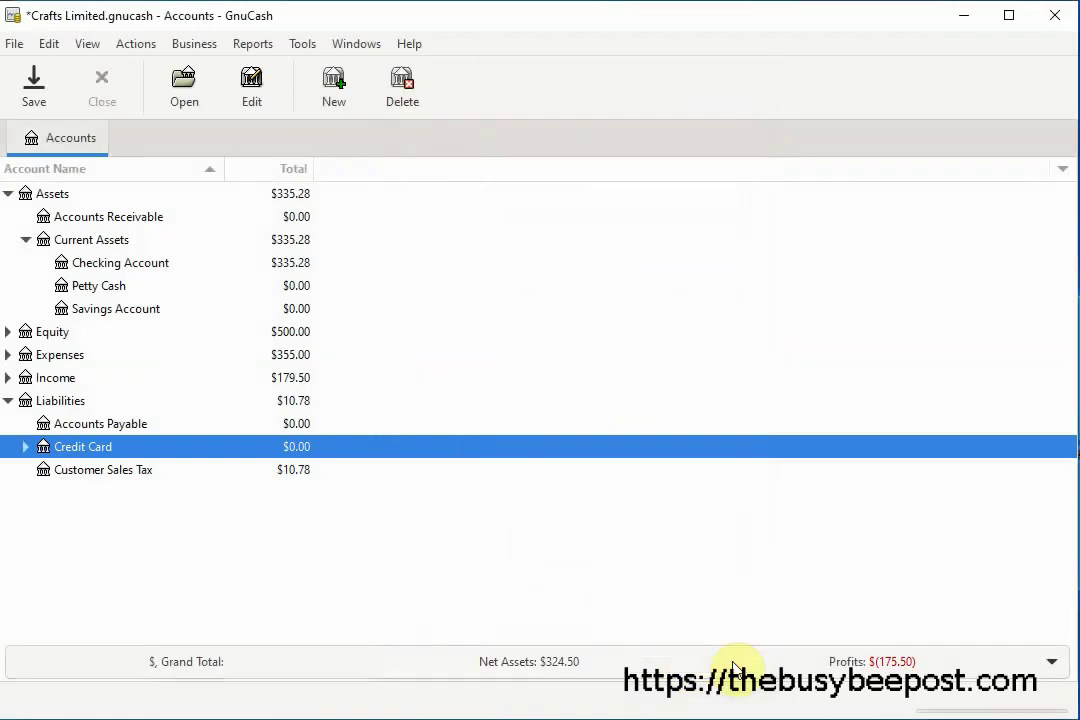
pyautogui.click(25, 448)
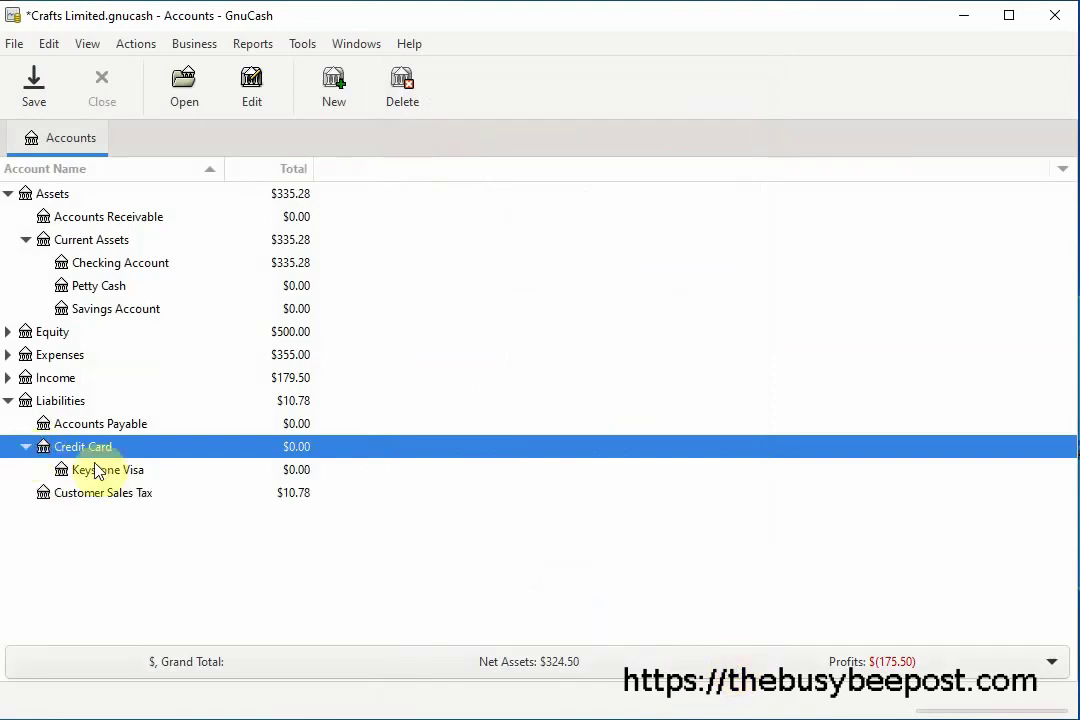
pyautogui.click(129, 479)
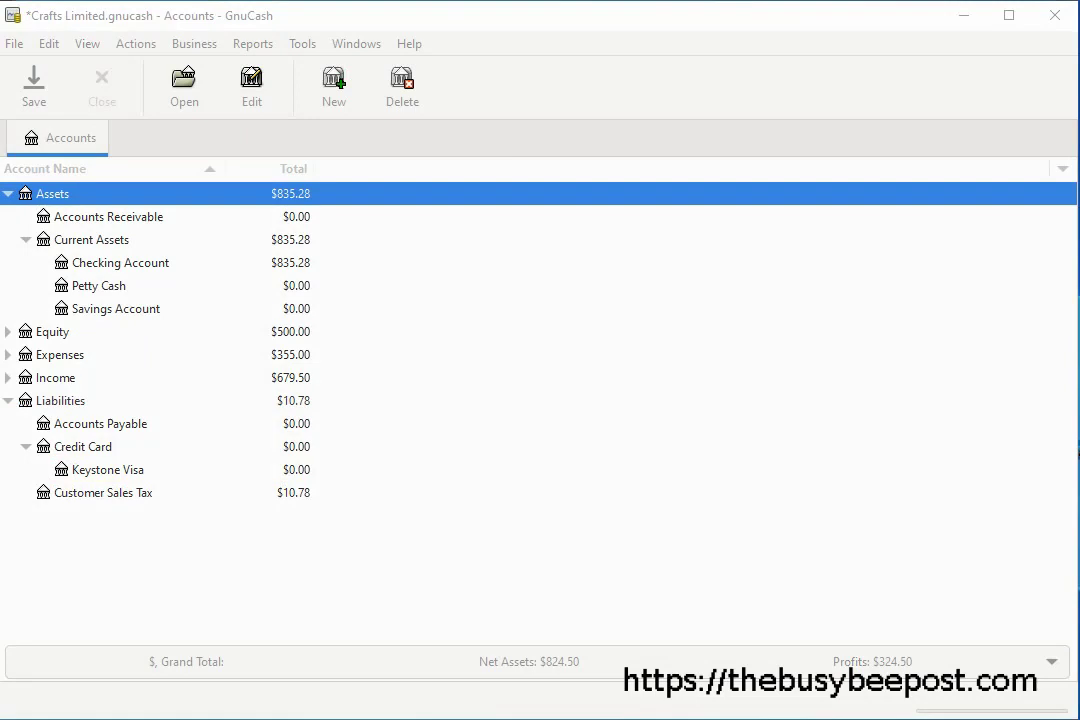
# Open the Keystone Visa register and date its first transaction 01/19/2024
pyautogui.click(122, 472)
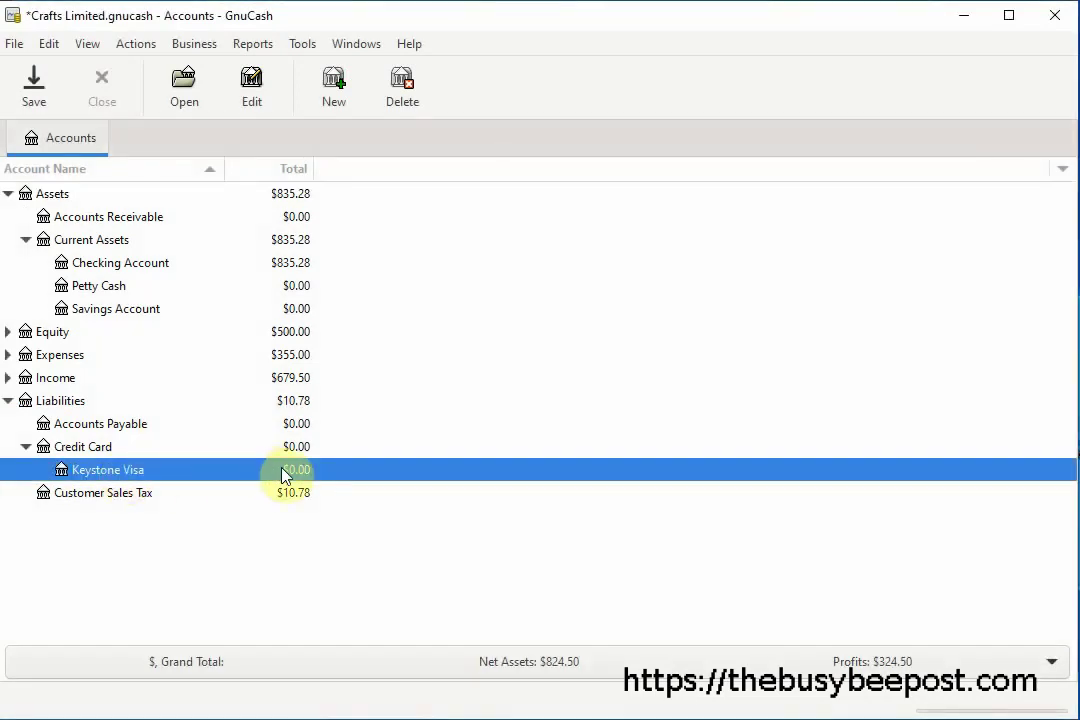
pyautogui.doubleClick(135, 478)
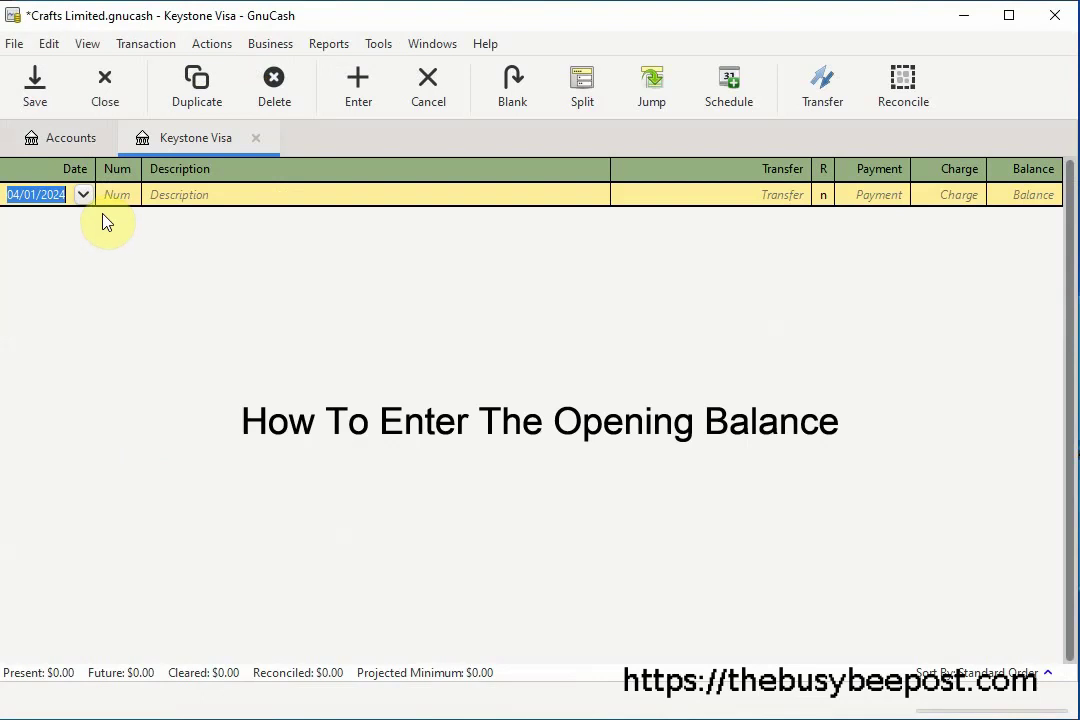
pyautogui.click(81, 196)
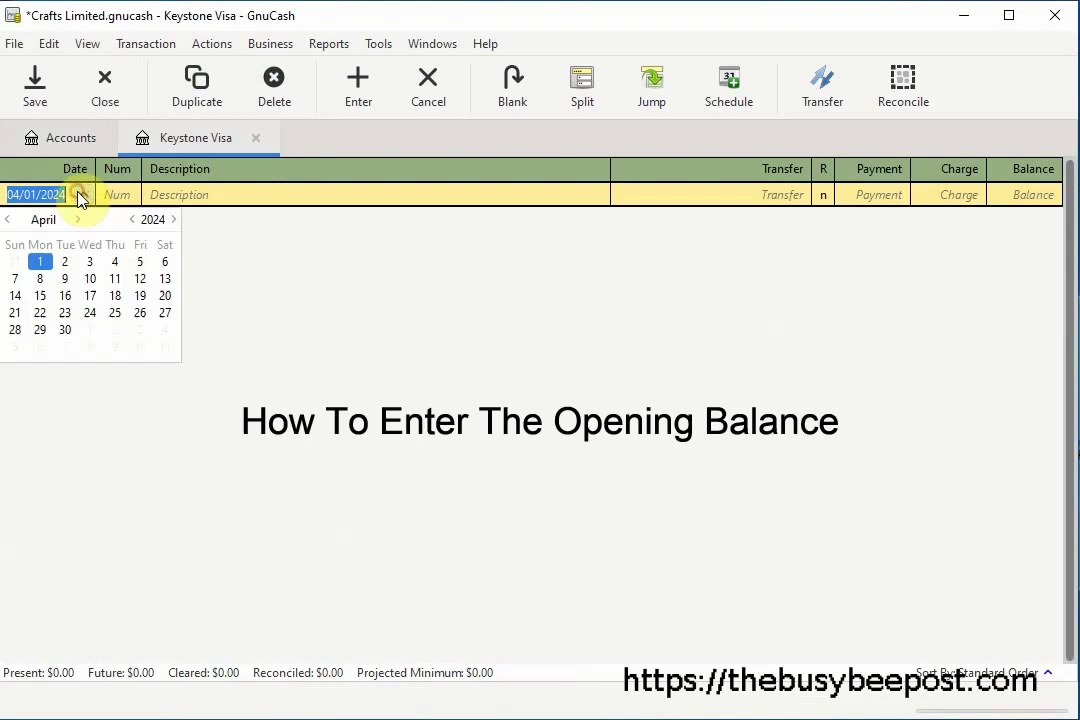
pyautogui.click(7, 219)
pyautogui.click(7, 219)
pyautogui.click(7, 219)
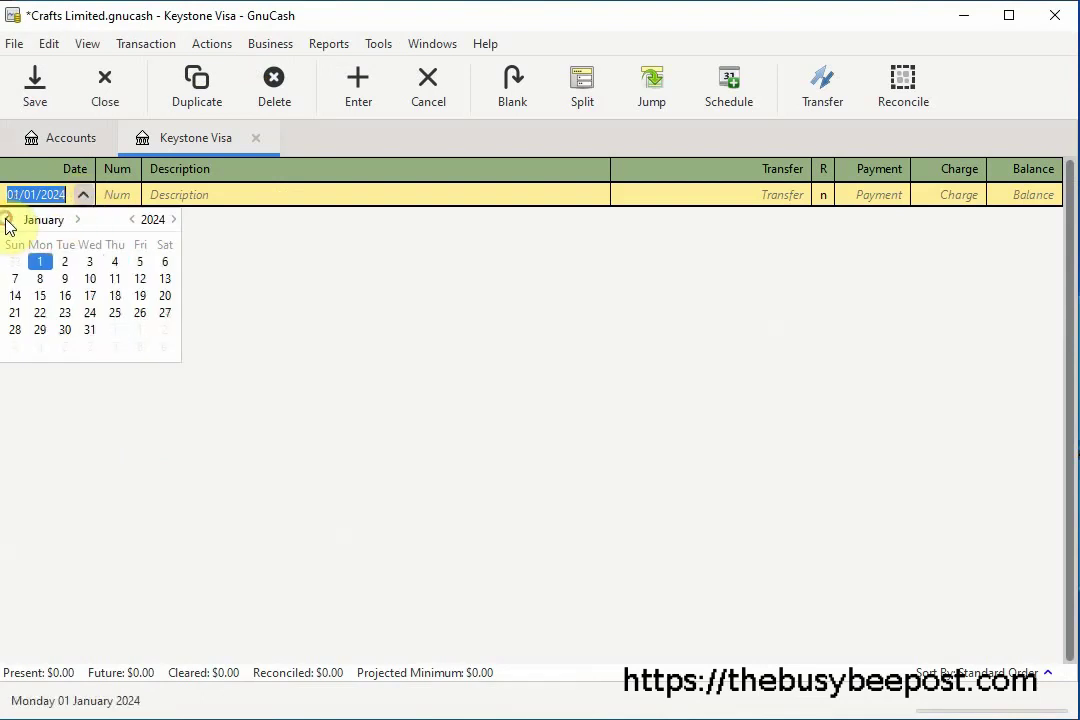
pyautogui.click(140, 295)
pyautogui.click(134, 203)
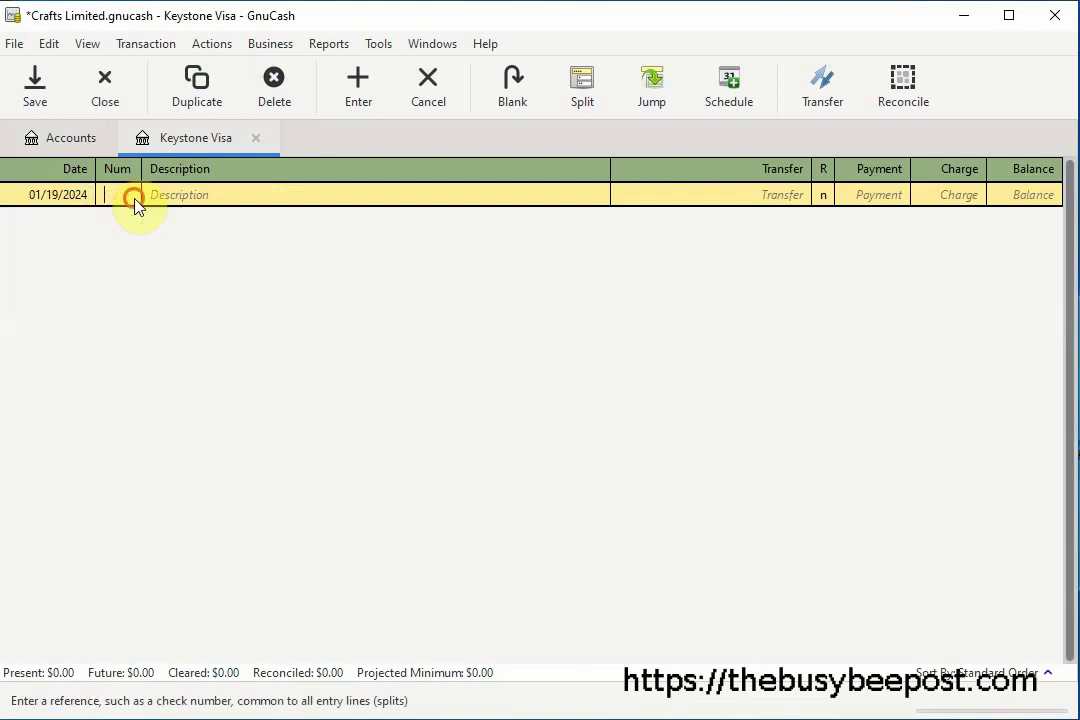
# Describe the 01/19/2024 transaction as Opening Balance and set its transfer account to Equity:Opening Balances
pyautogui.click(187, 195)
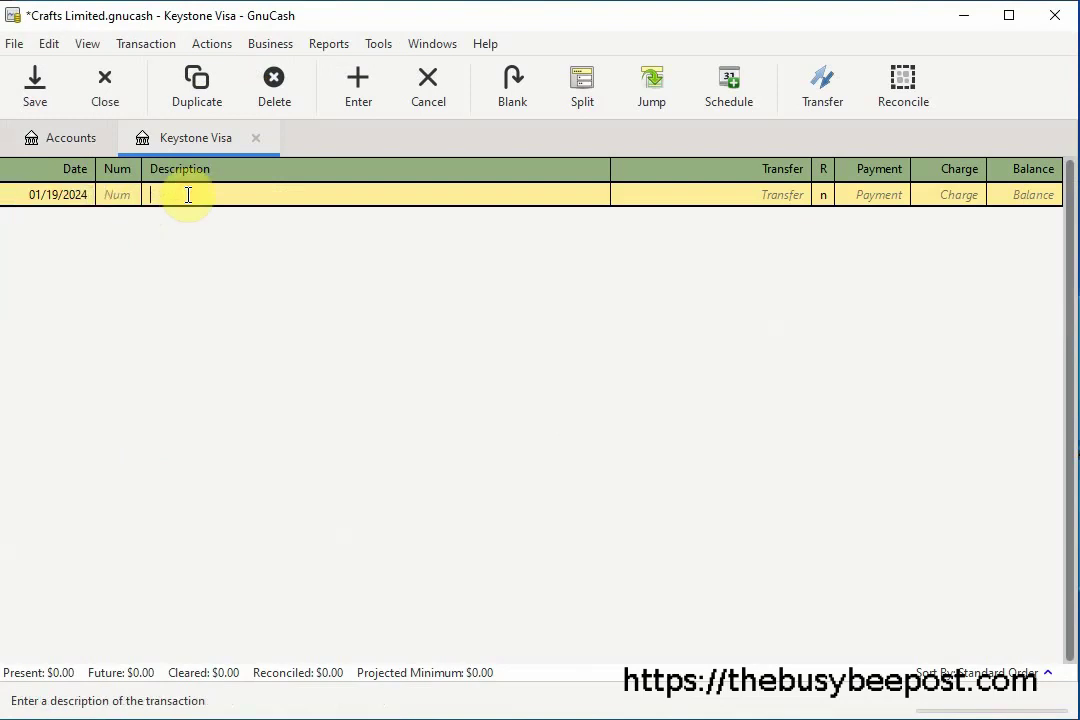
pyautogui.write('Opening')
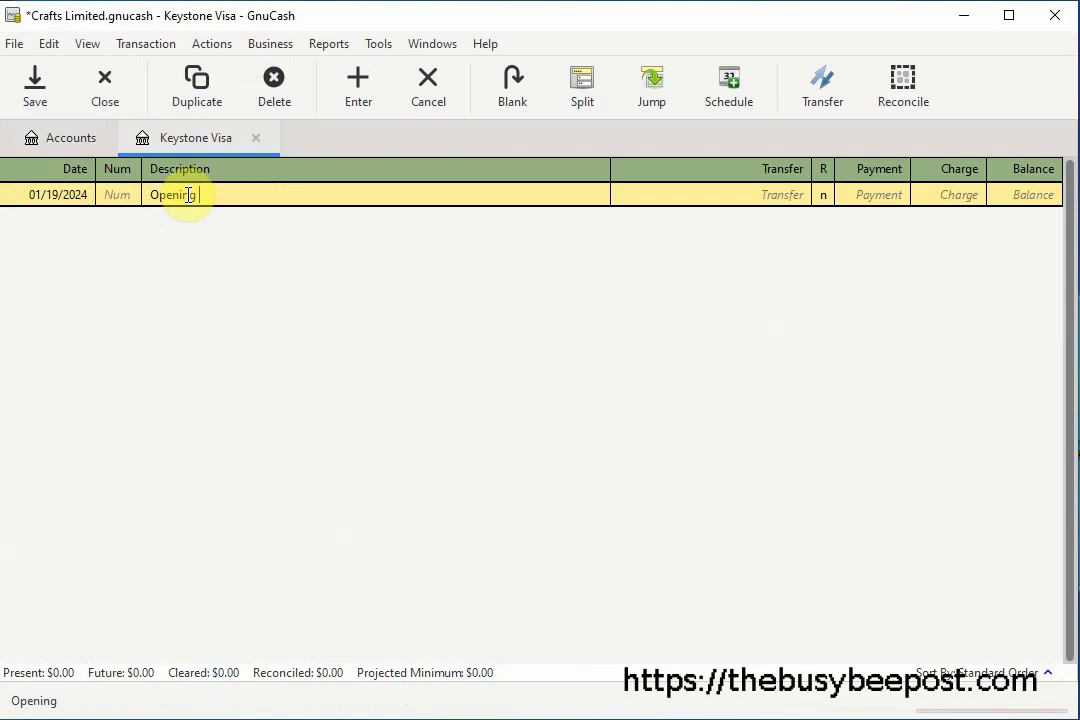
pyautogui.write(' Balance')
pyautogui.click(795, 198)
pyautogui.click(795, 198)
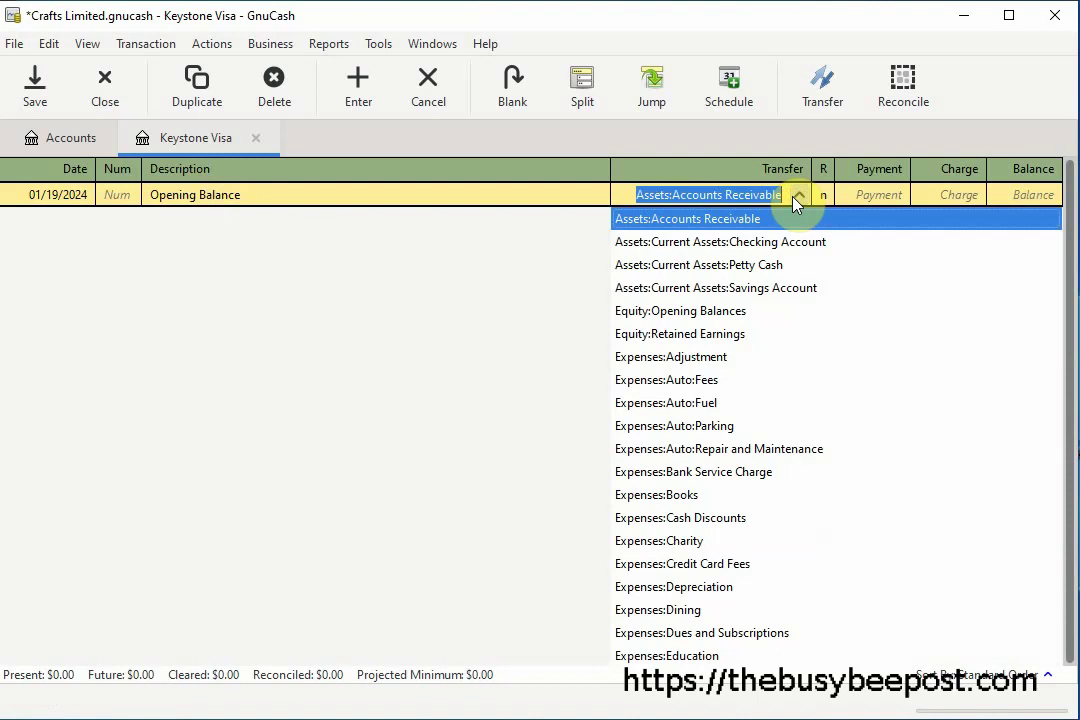
pyautogui.write('Equity:Opening Balances')
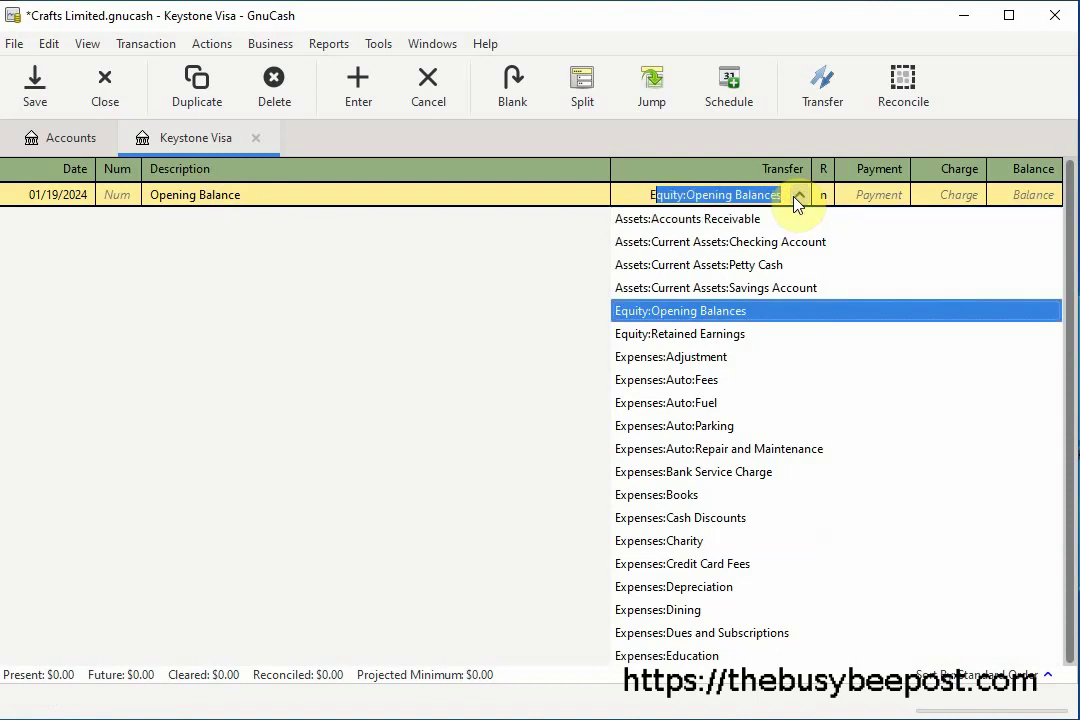
pyautogui.click(728, 312)
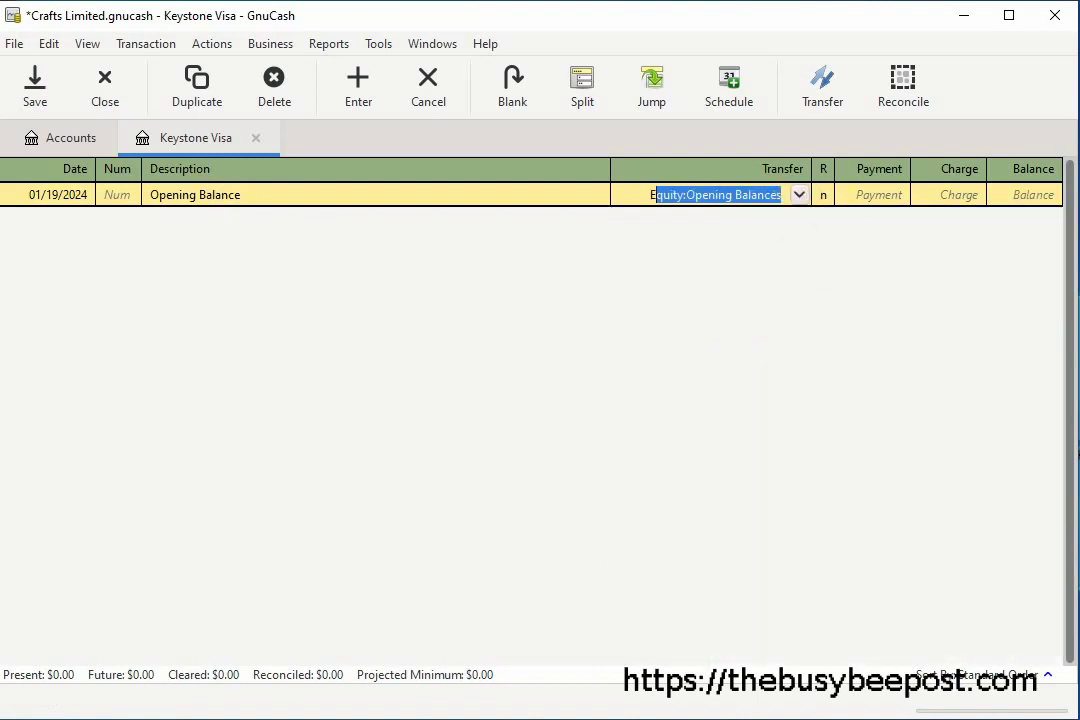
# Record the opening balance transaction with a charge of 125.00, then save the file and close the Keystone Visa register
pyautogui.click(930, 196)
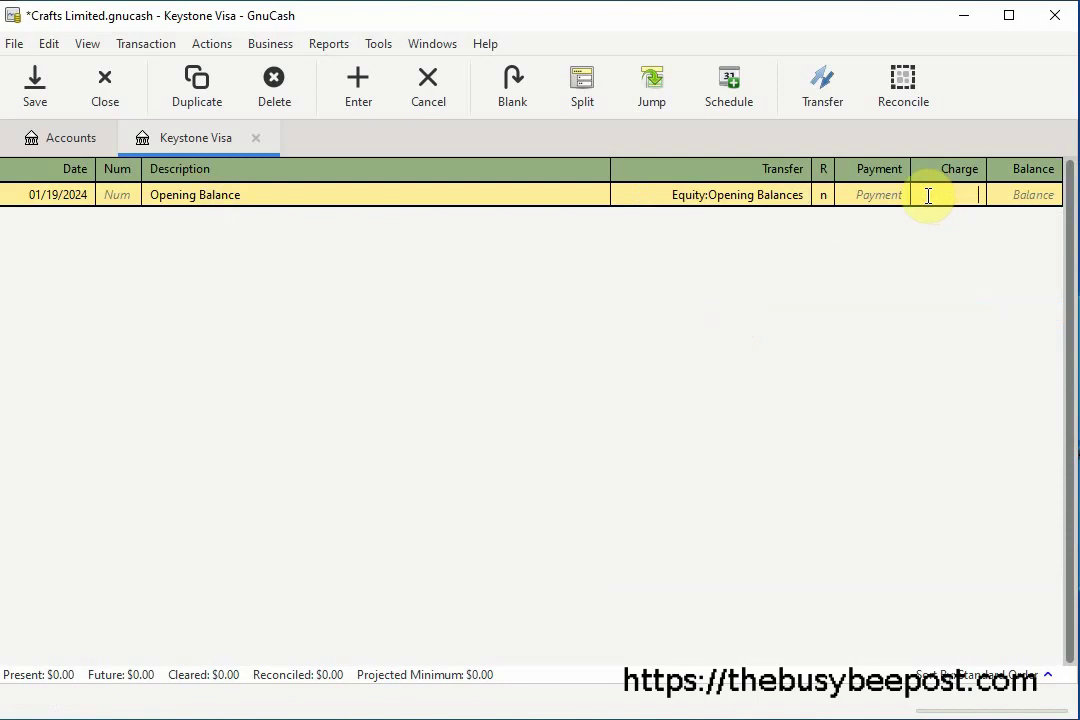
pyautogui.write('125.00')
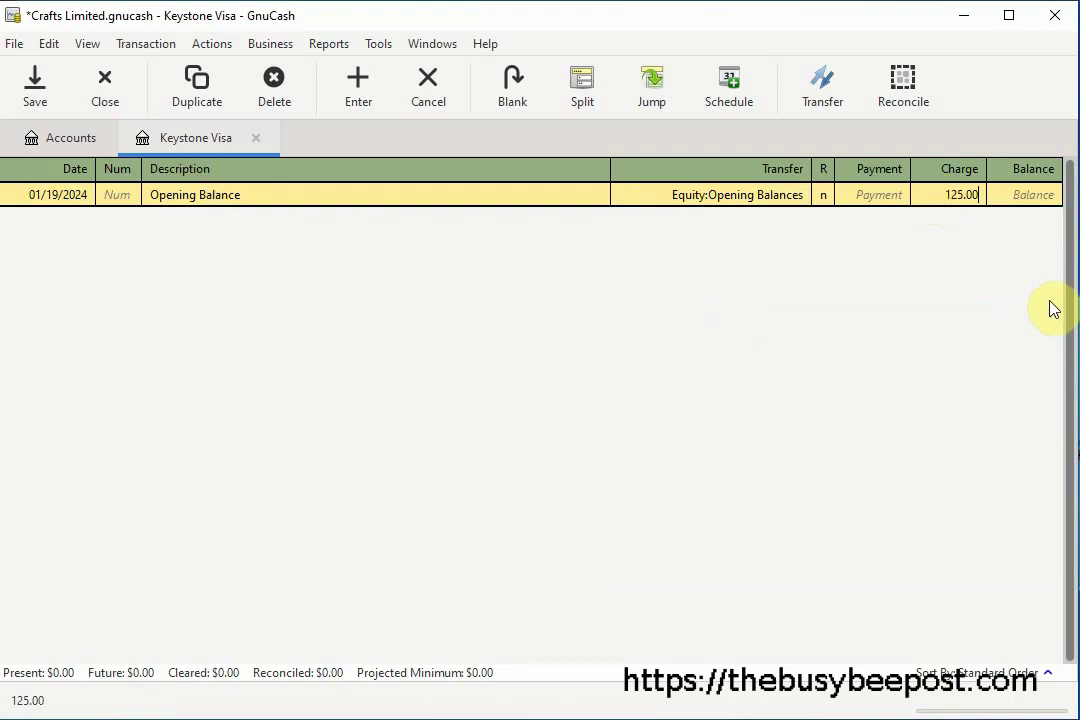
pyautogui.click(352, 106)
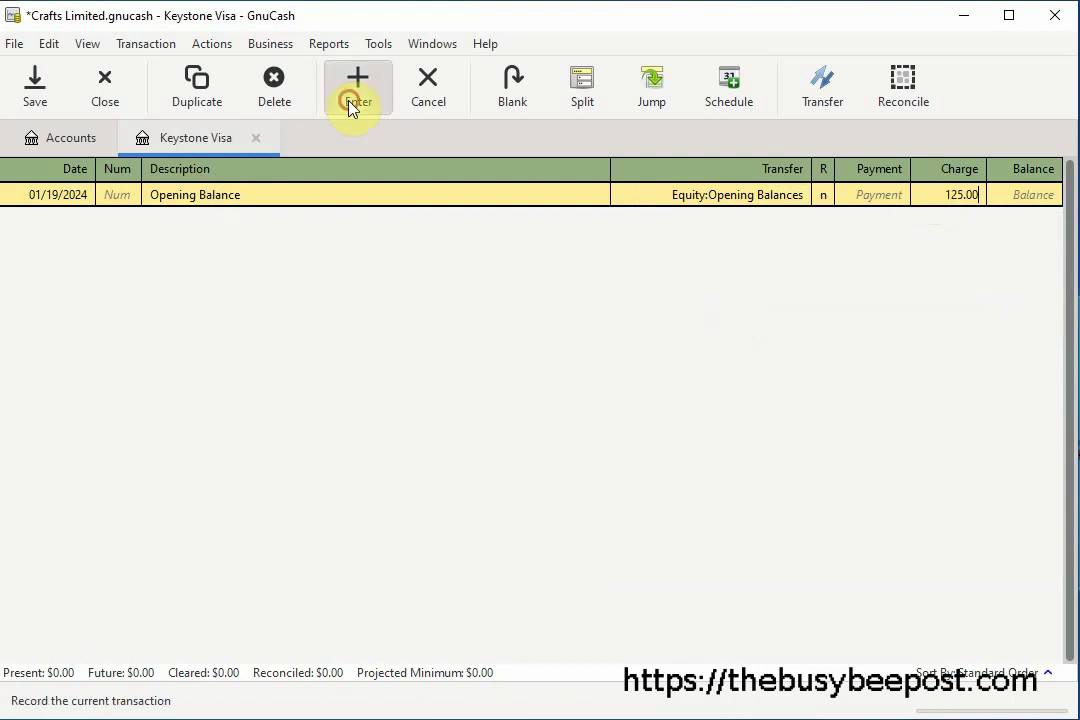
pyautogui.click(30, 100)
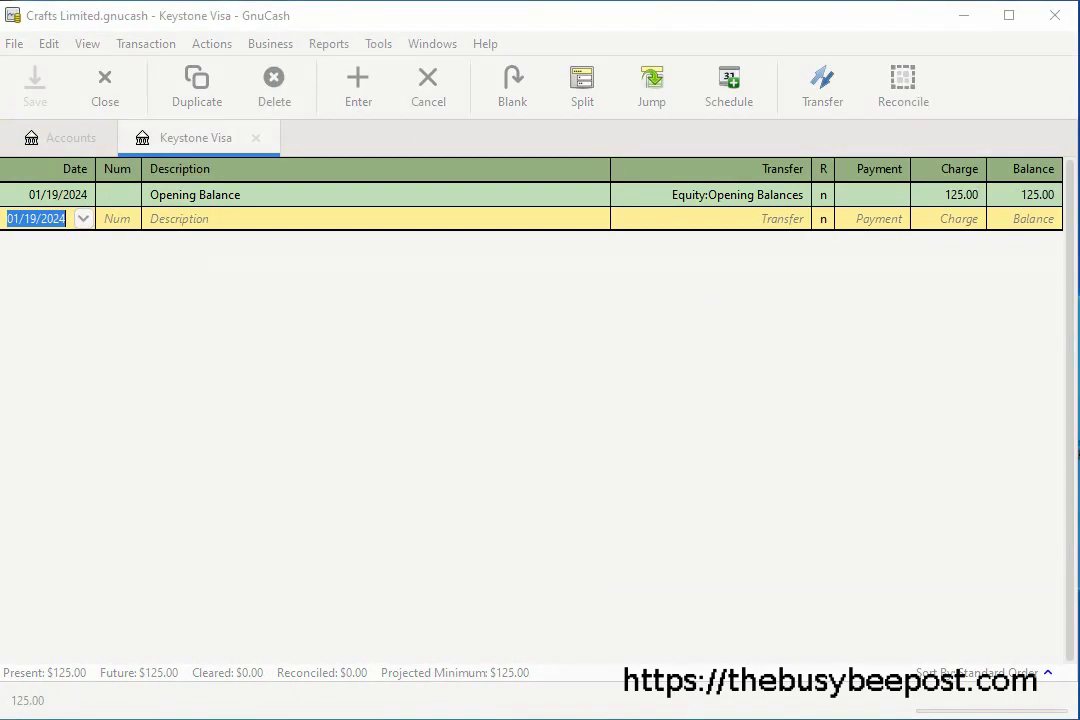
pyautogui.click(256, 137)
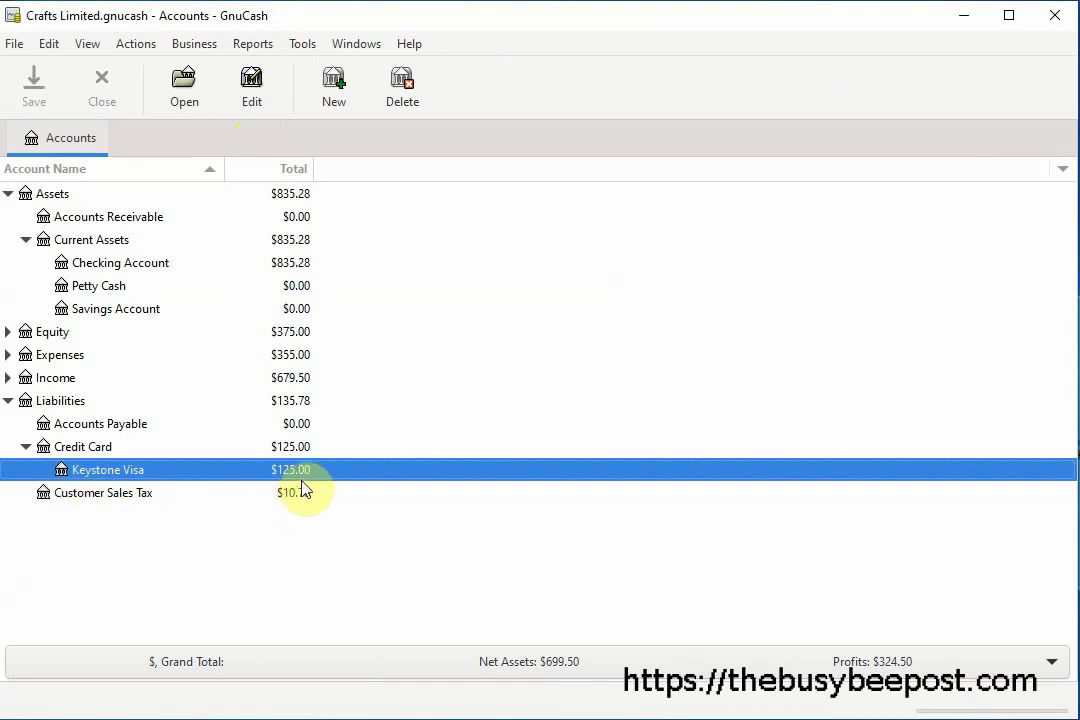
# Examine the Credit Card account and the list of expense accounts, including Credit Card Expenses and Travel and Entertainment
pyautogui.click(106, 449)
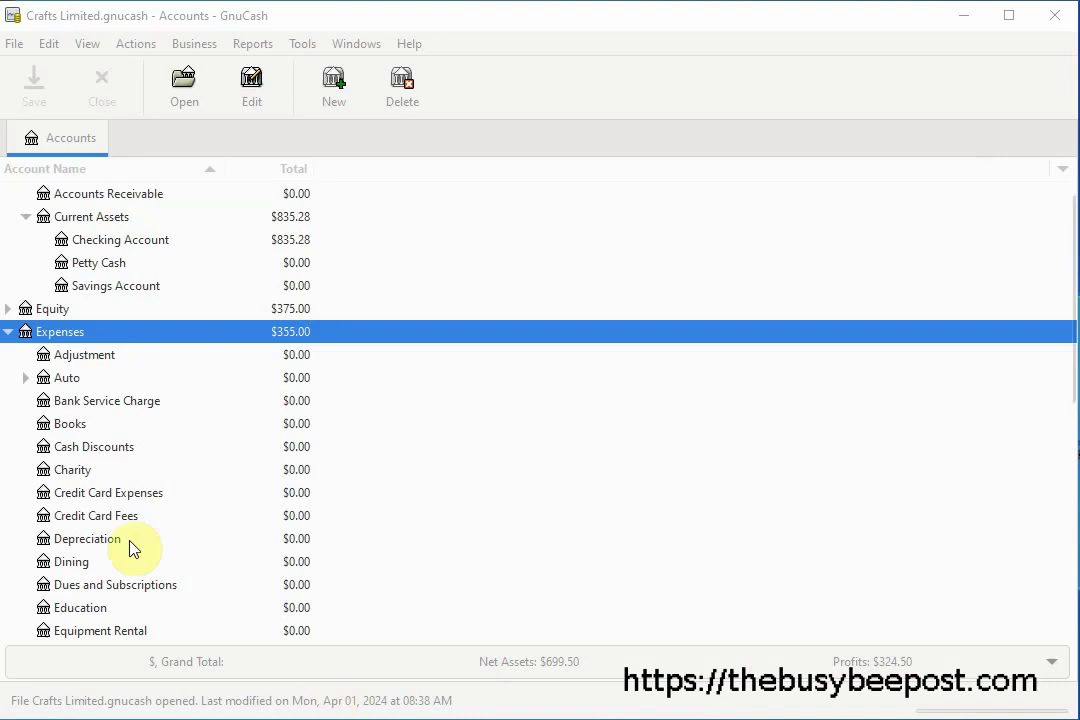
pyautogui.click(108, 495)
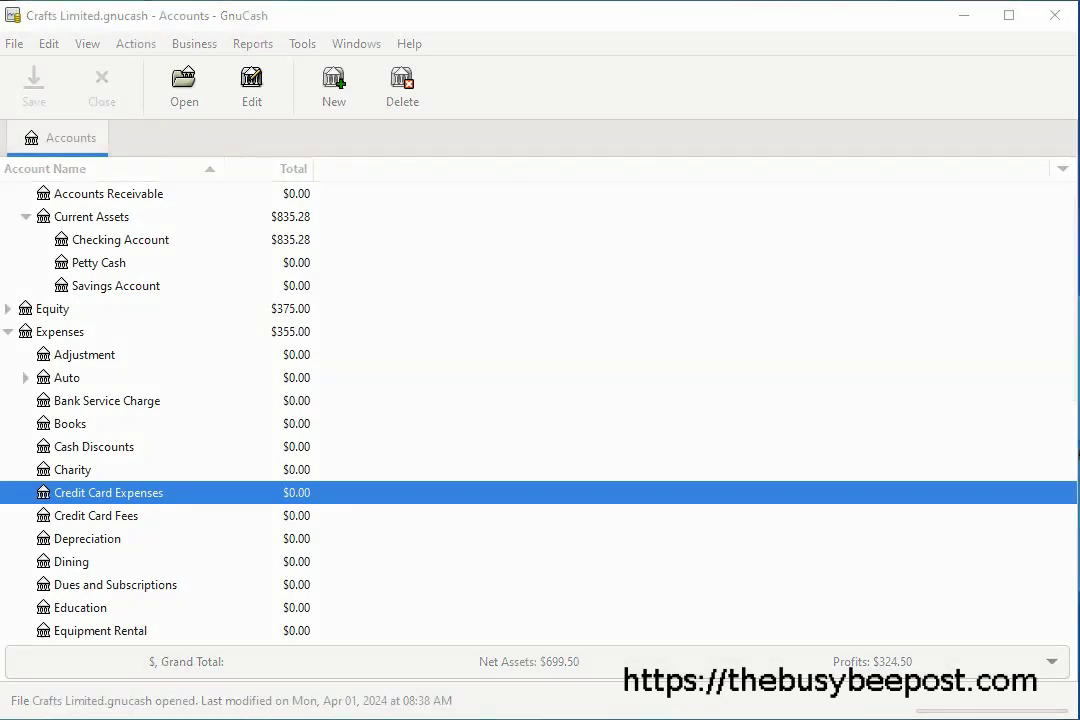
pyautogui.click(76, 335)
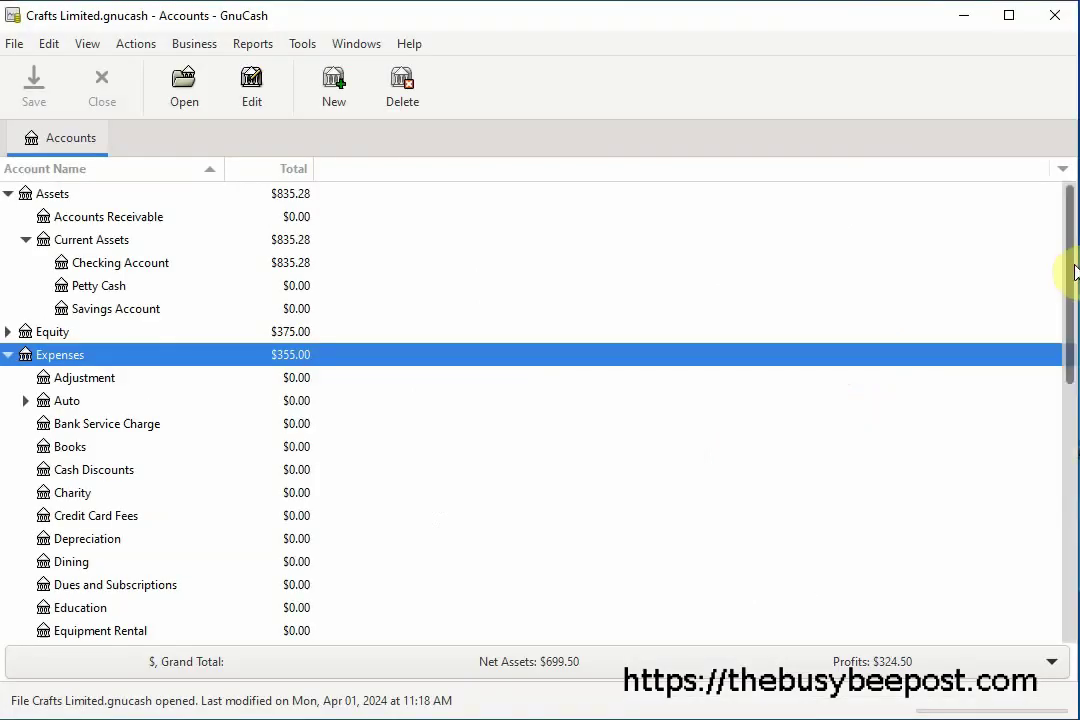
pyautogui.moveTo(1072, 268); pyautogui.dragTo(1032, 554)
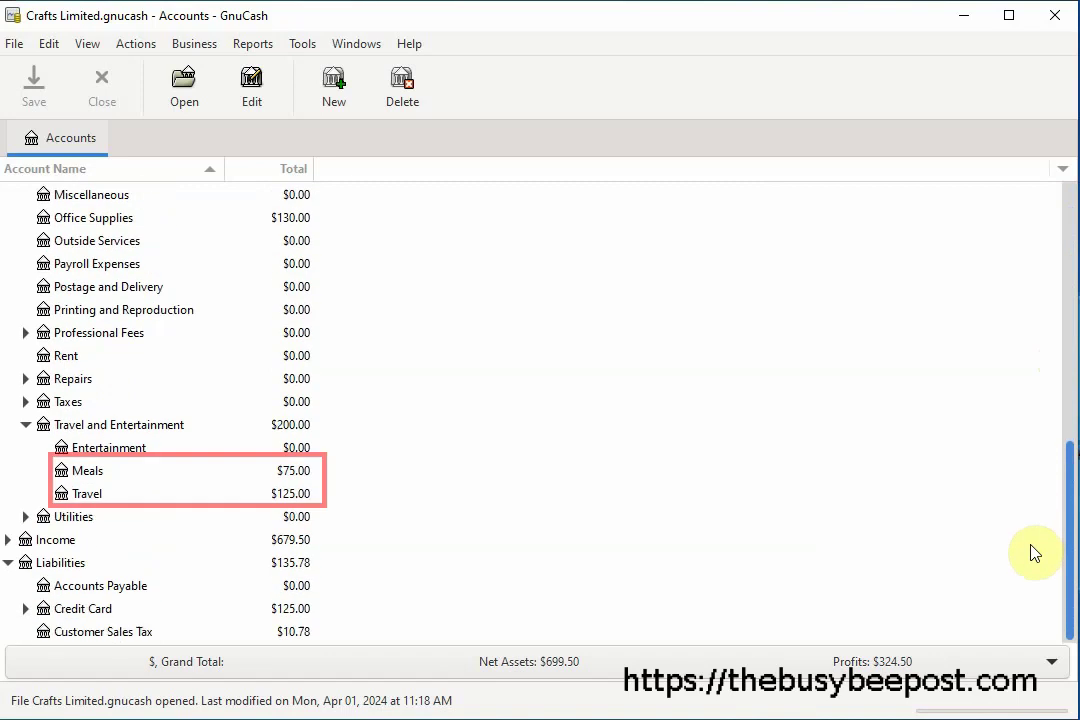
pyautogui.click(1033, 604)
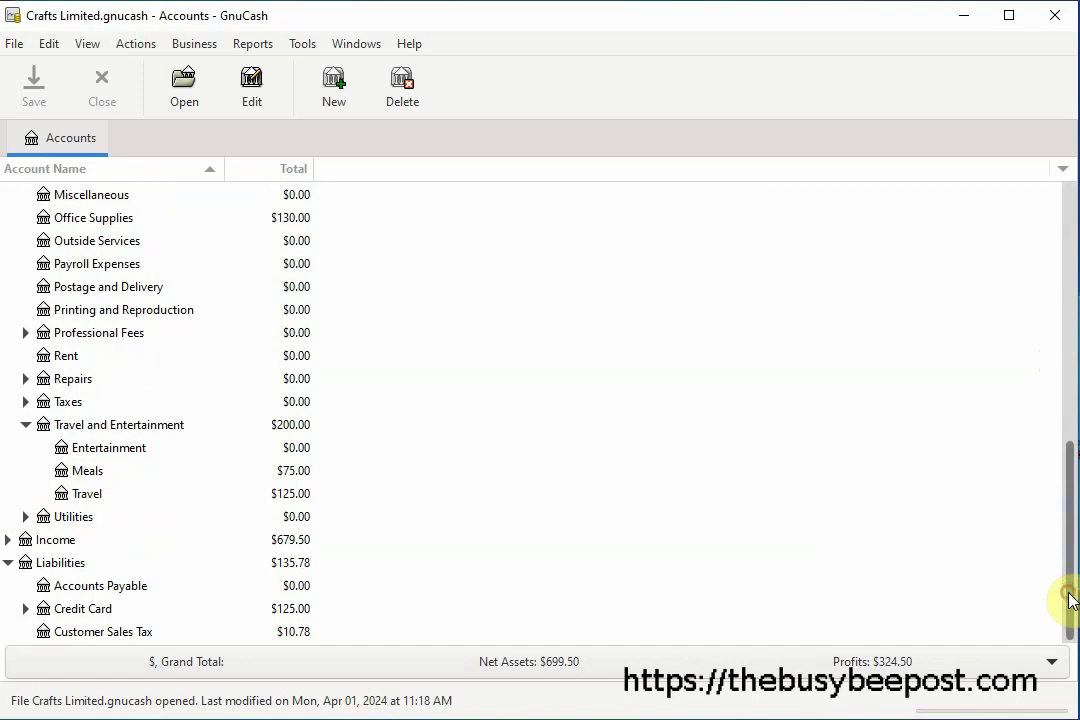
pyautogui.moveTo(1072, 600); pyautogui.dragTo(1070, 318)
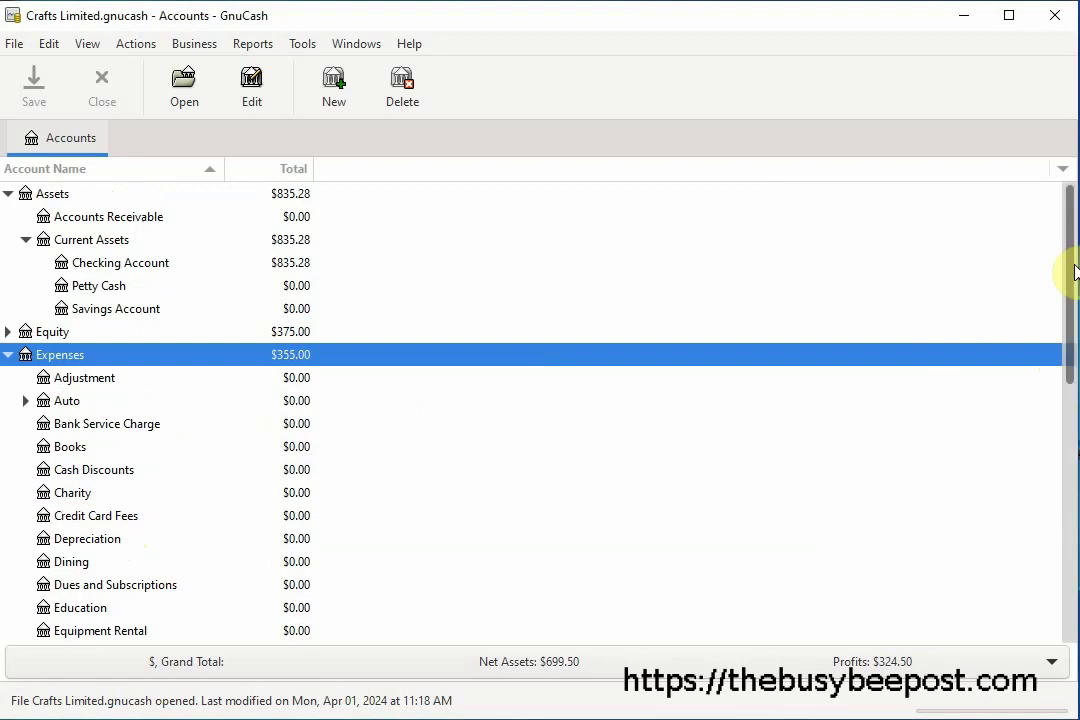
pyautogui.moveTo(1068, 272); pyautogui.dragTo(1032, 605)
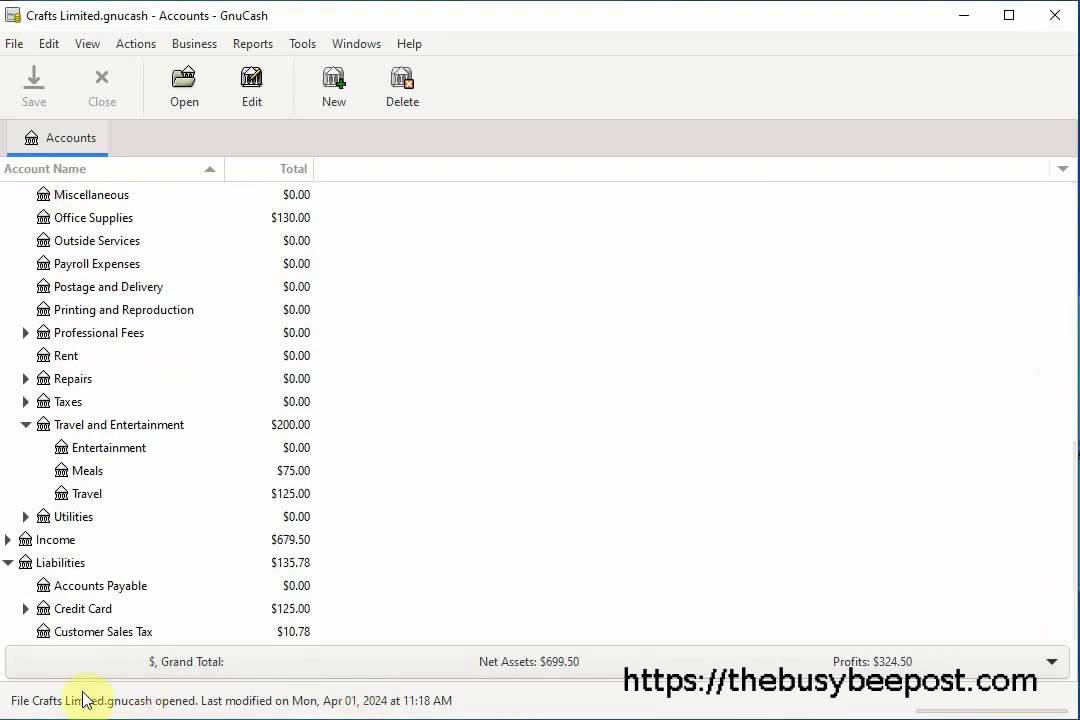
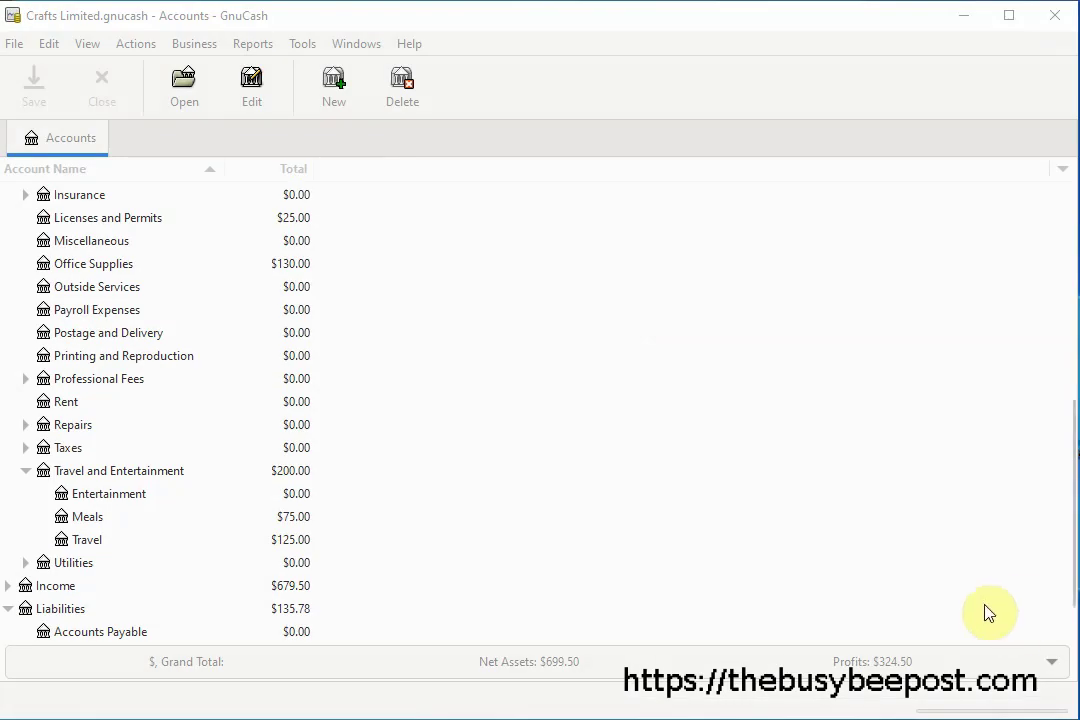
# Open the Keystone Visa register from the account tree and date a new transaction 01/26/2024
pyautogui.click(25, 470)
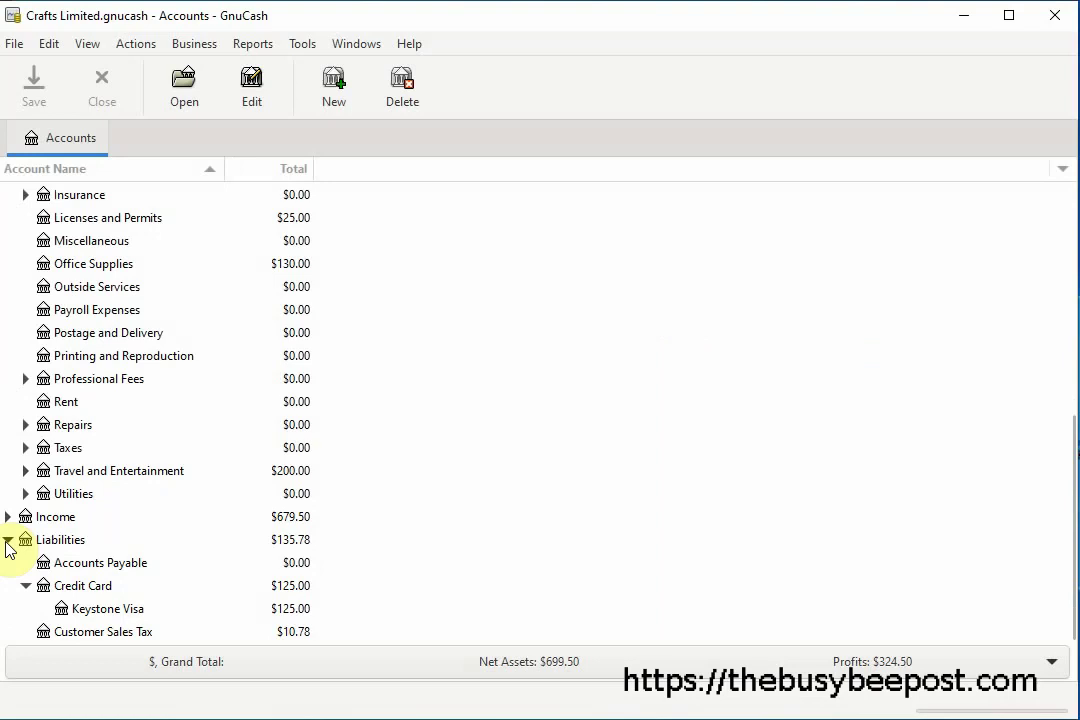
pyautogui.click(106, 611)
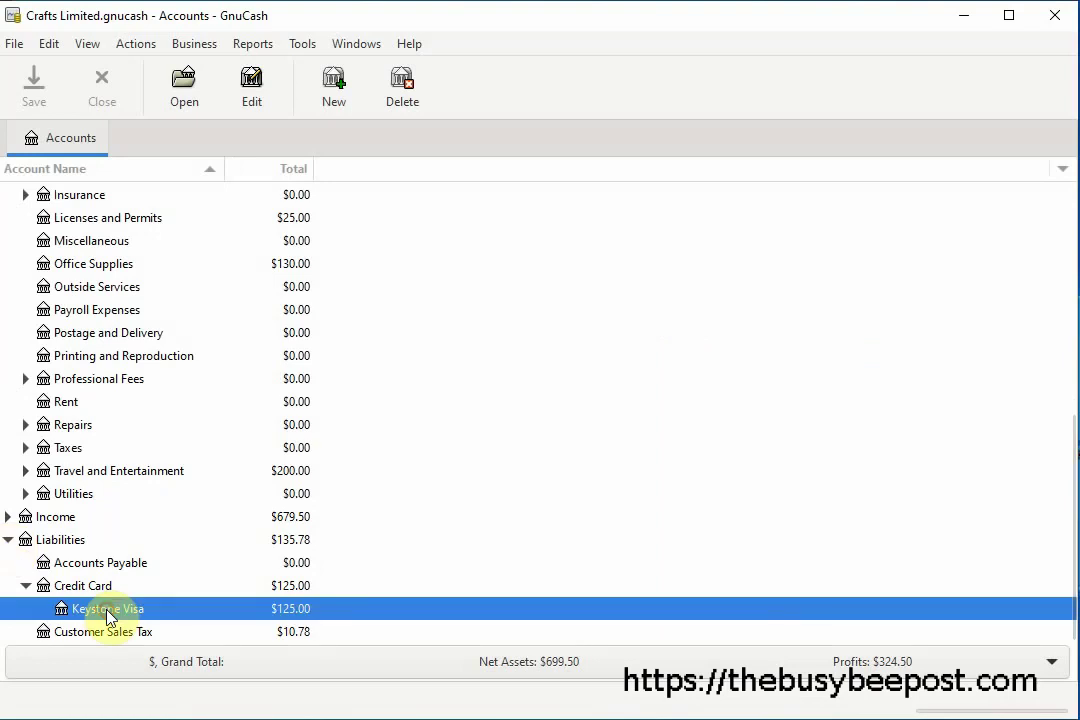
pyautogui.doubleClick(233, 612)
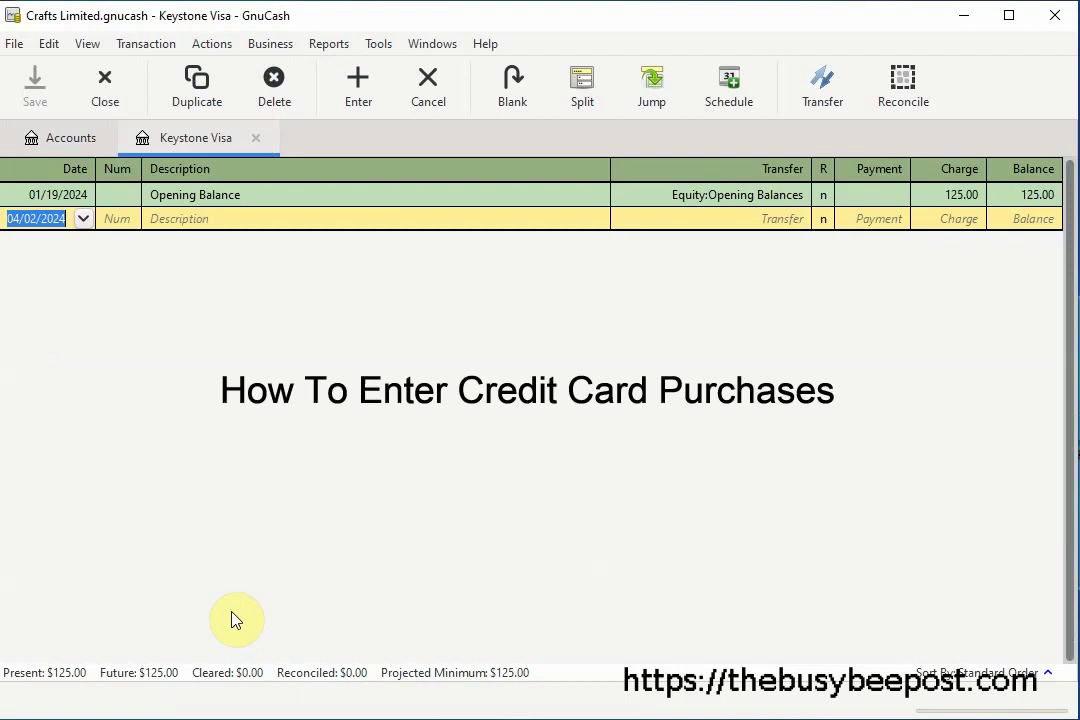
pyautogui.click(82, 219)
pyautogui.click(8, 243)
pyautogui.click(8, 243)
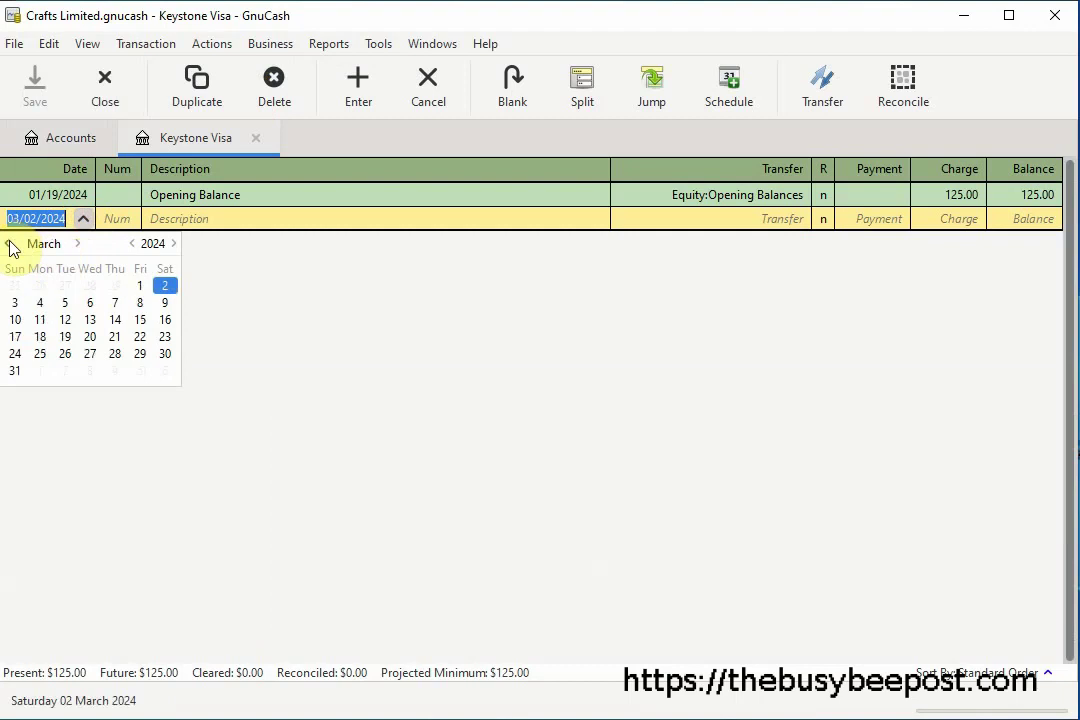
pyautogui.click(8, 243)
pyautogui.click(140, 337)
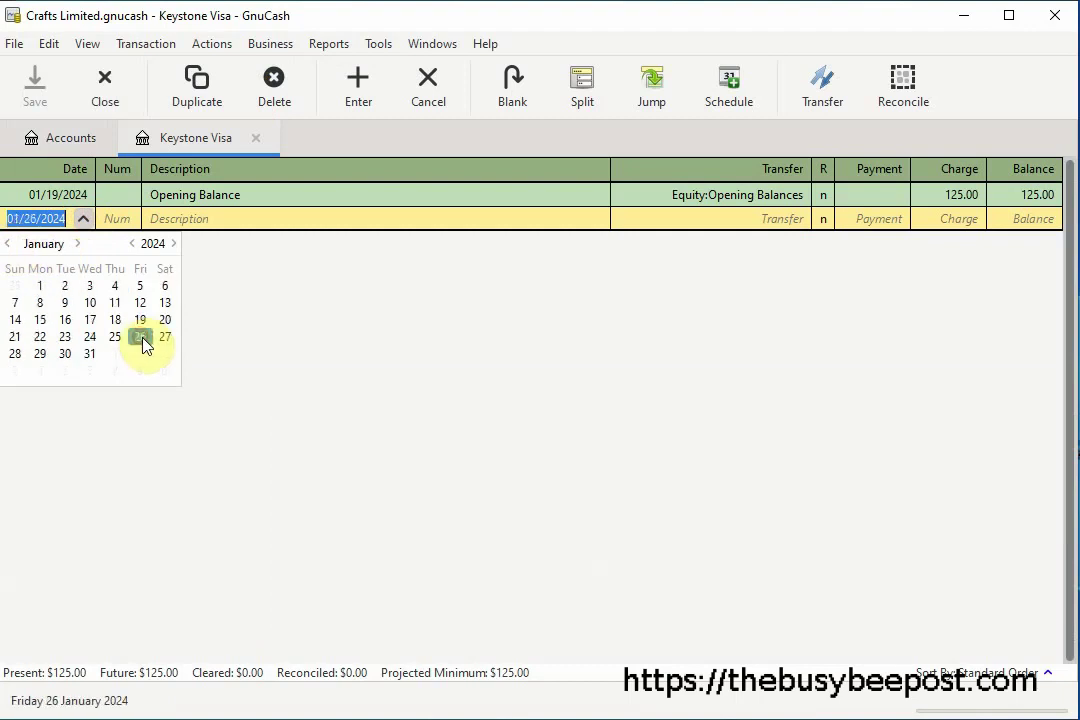
# Describe the 01/26/2024 transaction as Jet Airlines and set its transfer account to Expenses:Travel and Entertainment:Entertainment
pyautogui.click(178, 218)
pyautogui.write('Jet Airlines')
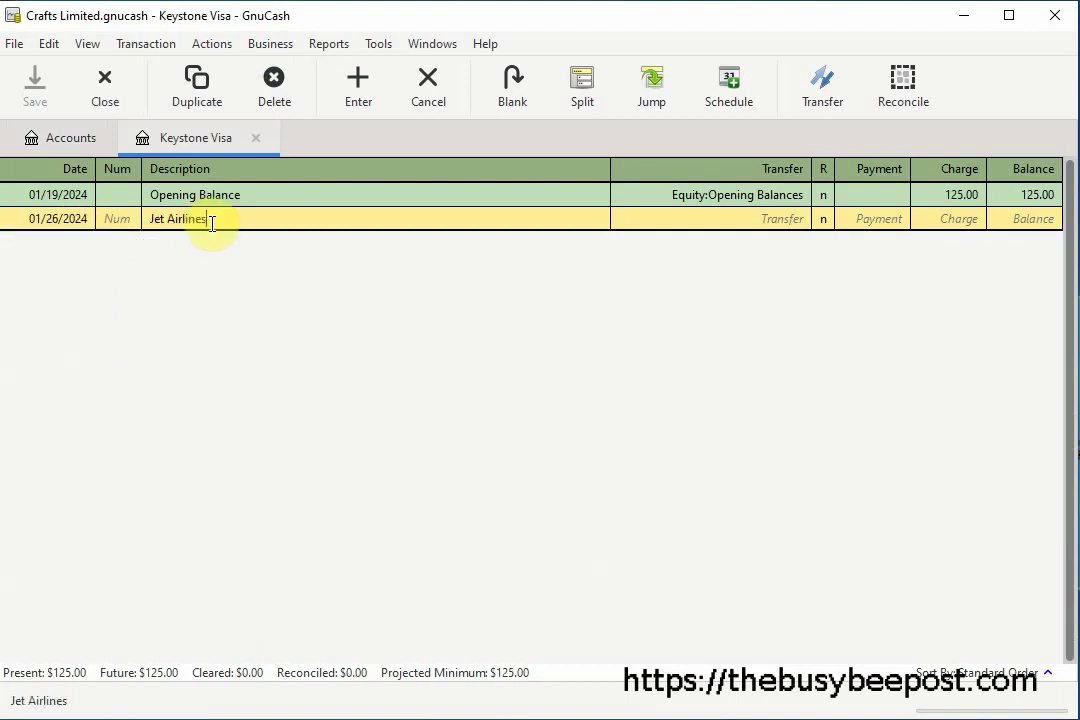
pyautogui.click(770, 229)
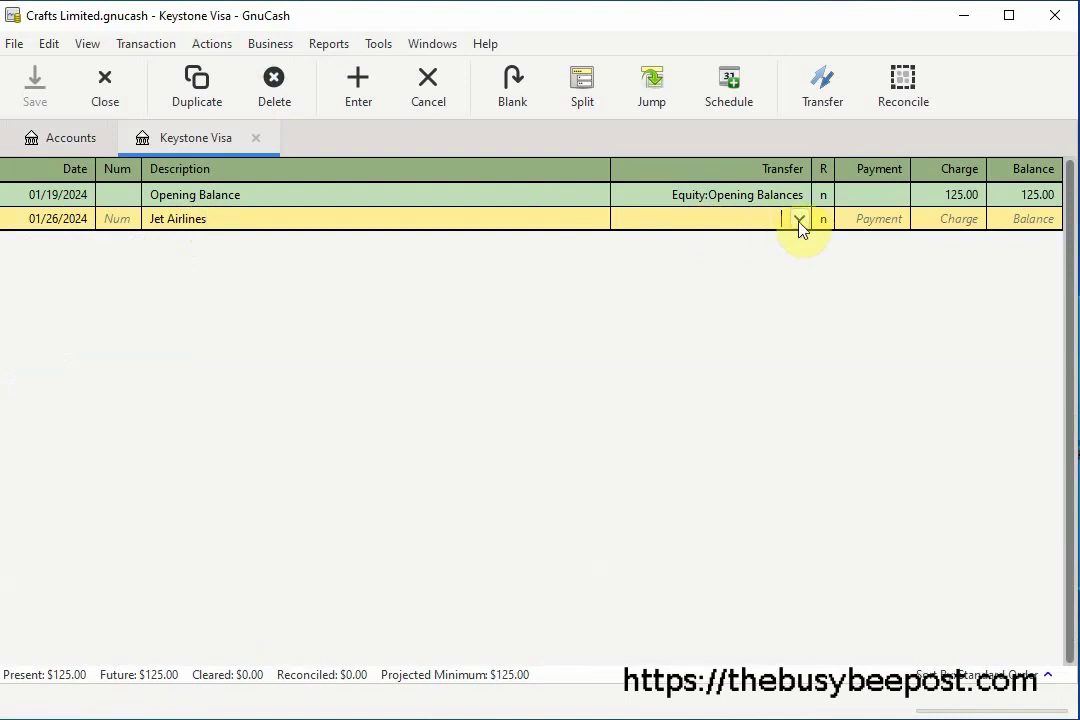
pyautogui.click(800, 220)
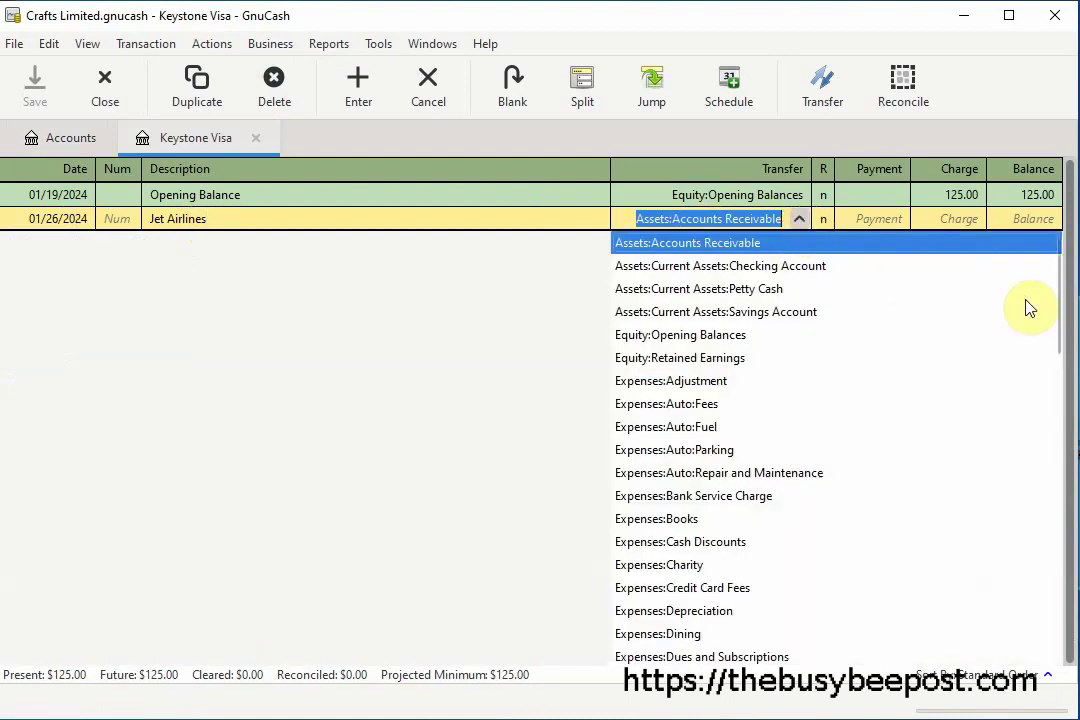
pyautogui.write('tra')
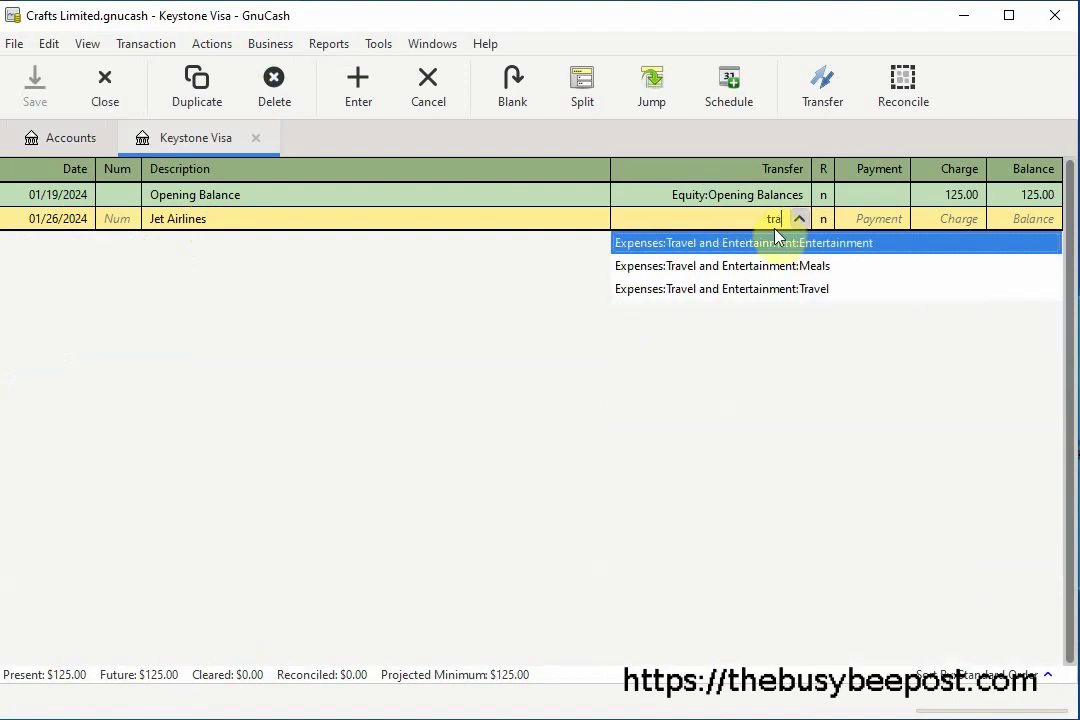
pyautogui.click(806, 243)
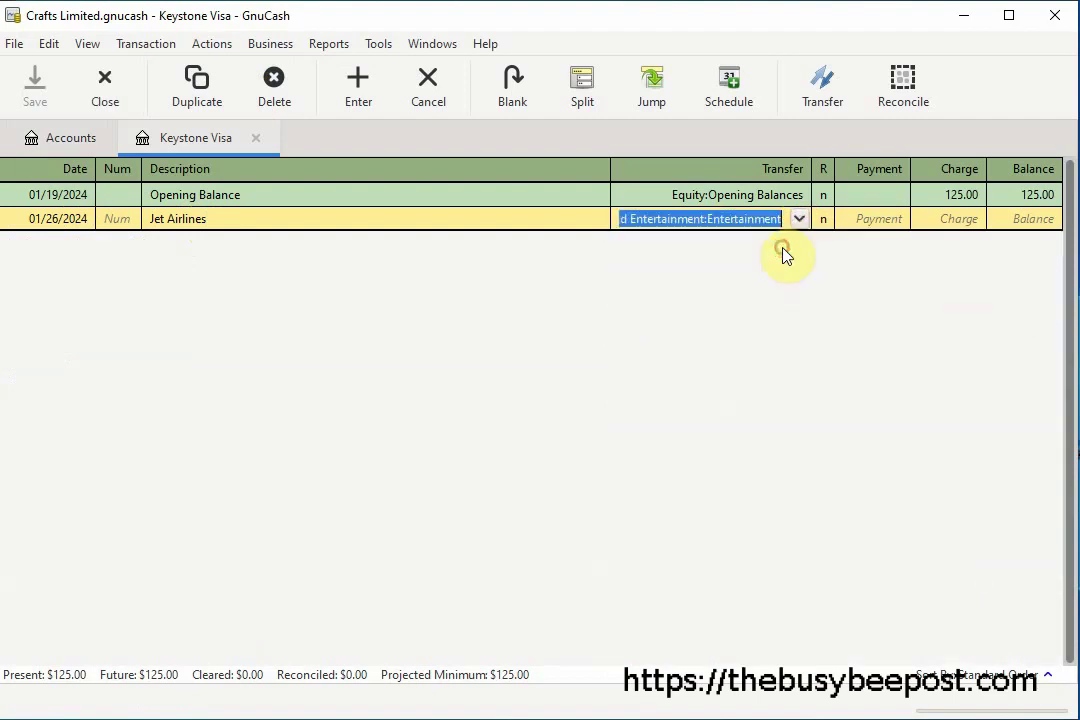
# Record the Jet Airlines transaction with a charge of 75.00 and save the file
pyautogui.click(957, 219)
pyautogui.write('75.00')
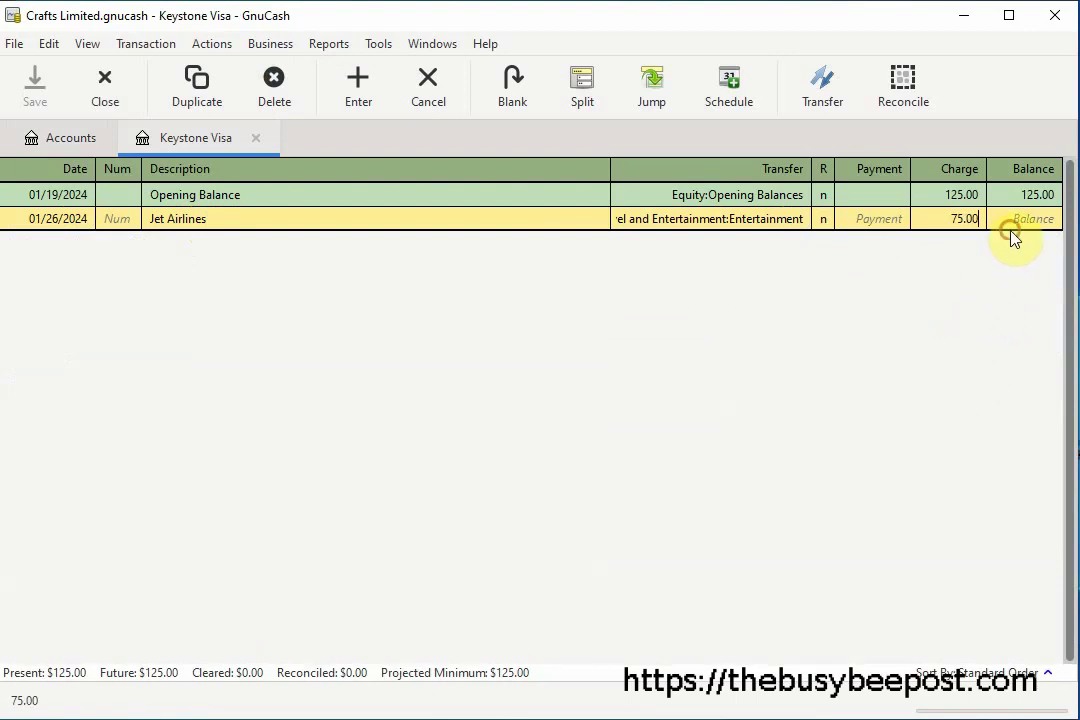
pyautogui.click(364, 108)
pyautogui.click(43, 106)
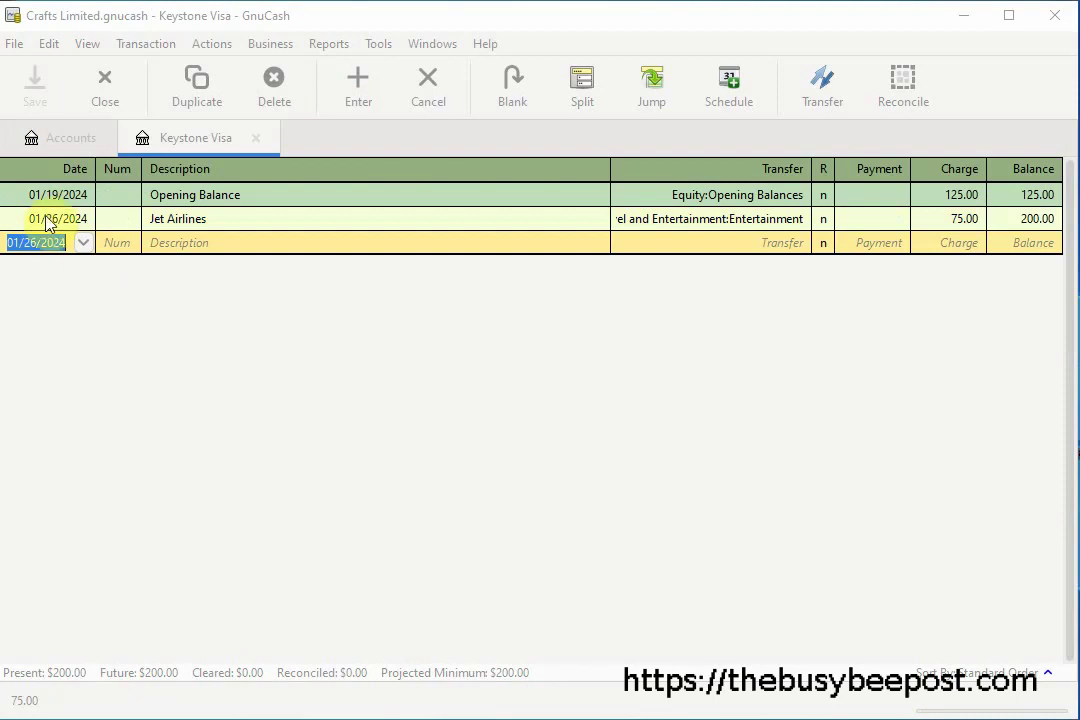
# Enter a 01/27/2024 transaction described as Lou's Place Grill And Bar with the transfer account Expenses:Travel and Entertainment:Meals
pyautogui.click(83, 242)
pyautogui.press('+')
pyautogui.click(188, 241)
pyautogui.write("Lou's Place Grill And Bar")
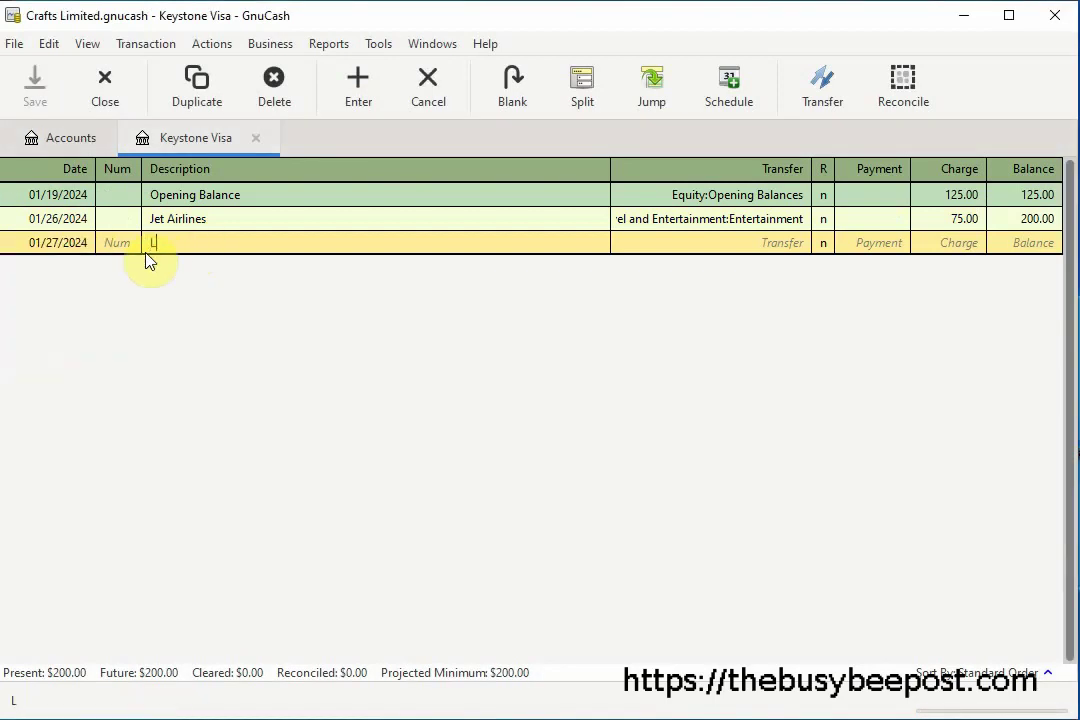
pyautogui.click(796, 246)
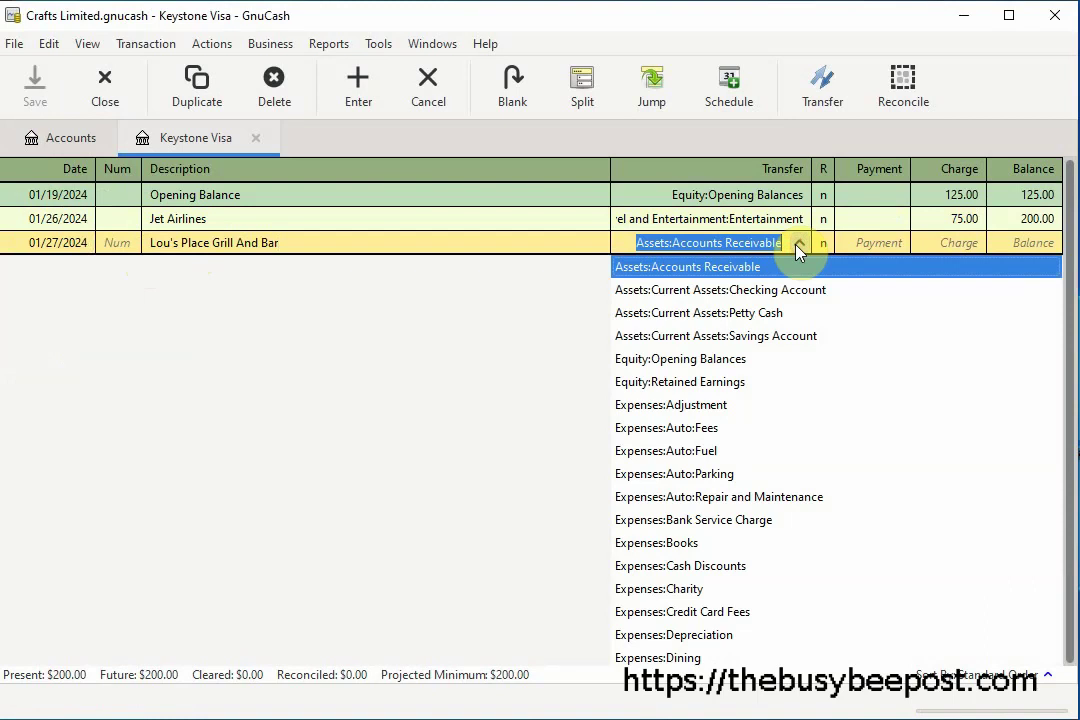
pyautogui.write('me')
pyautogui.click(722, 358)
# Record the Lou's Place Grill And Bar transaction with a charge of 65.00 and save the file
pyautogui.click(968, 248)
pyautogui.write('65.')
pyautogui.press('Return')
pyautogui.click(38, 88)
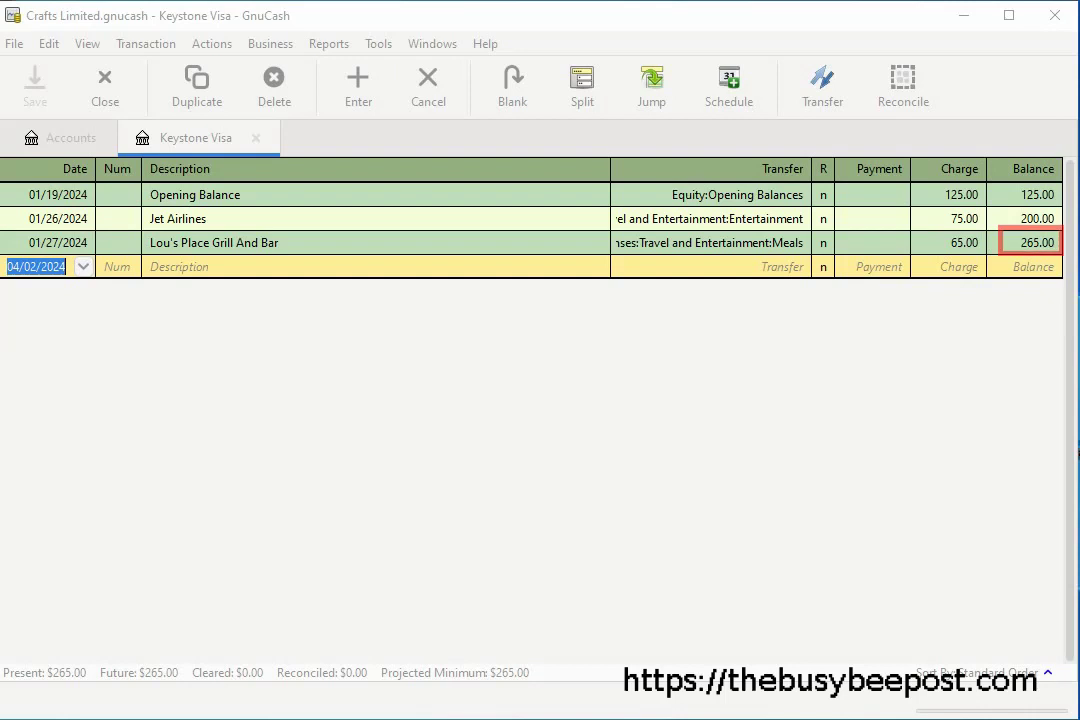
# Date a new transaction 04/28/2024 and describe it as "Refund for tip over charge at Lou's grill and bar..."
pyautogui.click(85, 268)
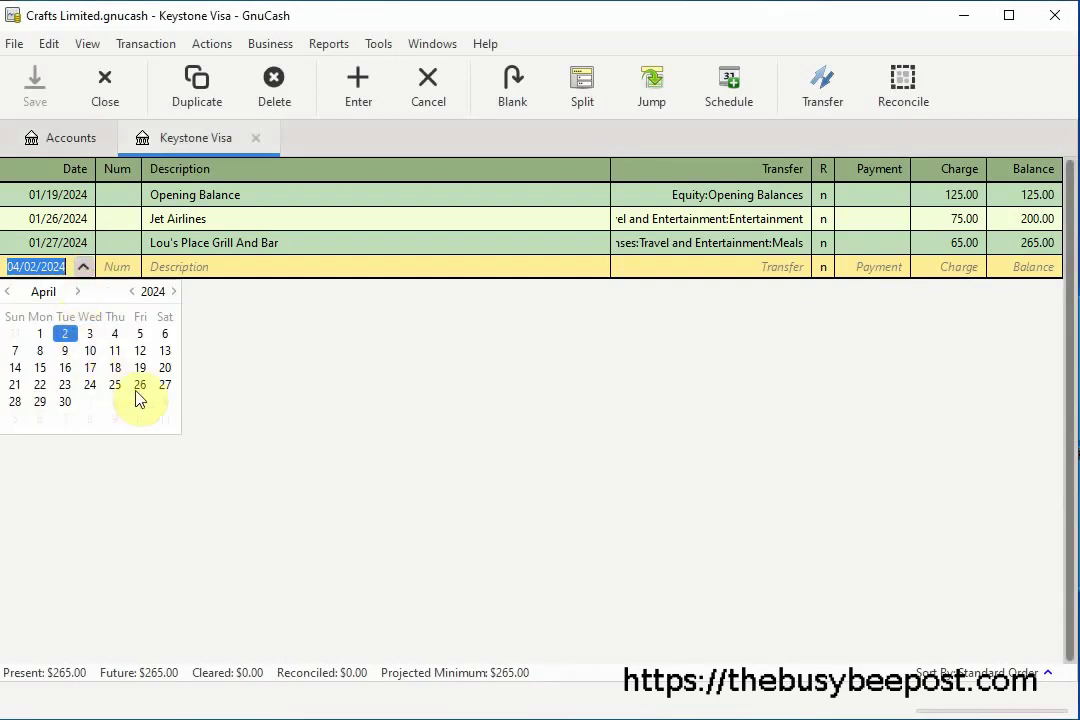
pyautogui.click(15, 401)
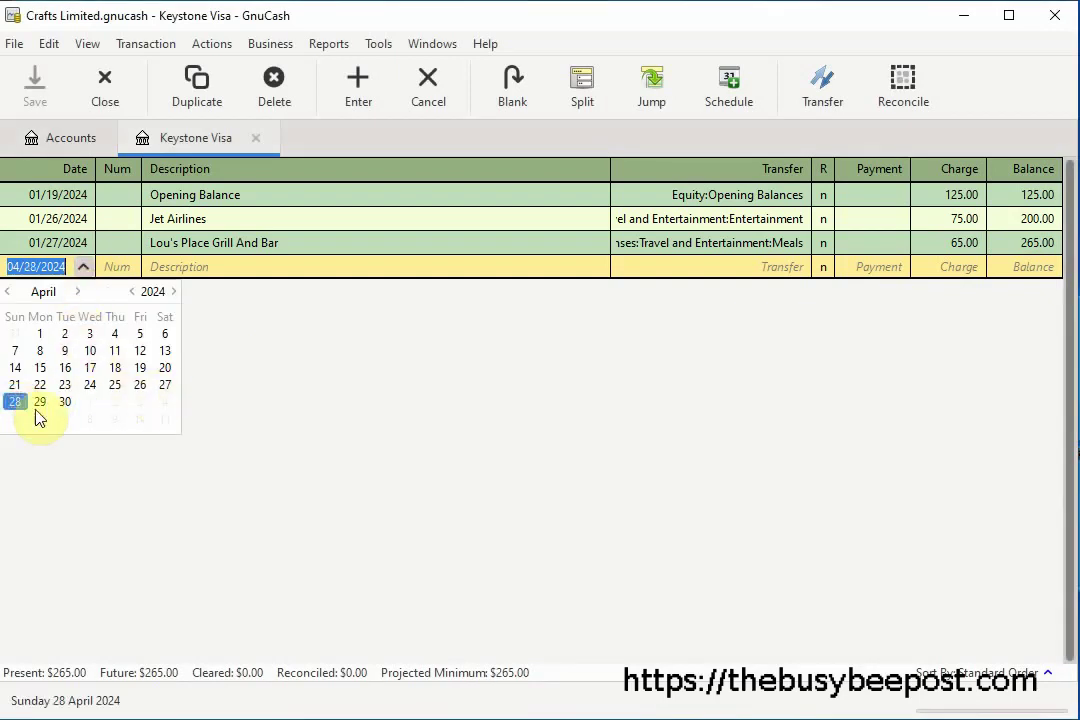
pyautogui.click(180, 268)
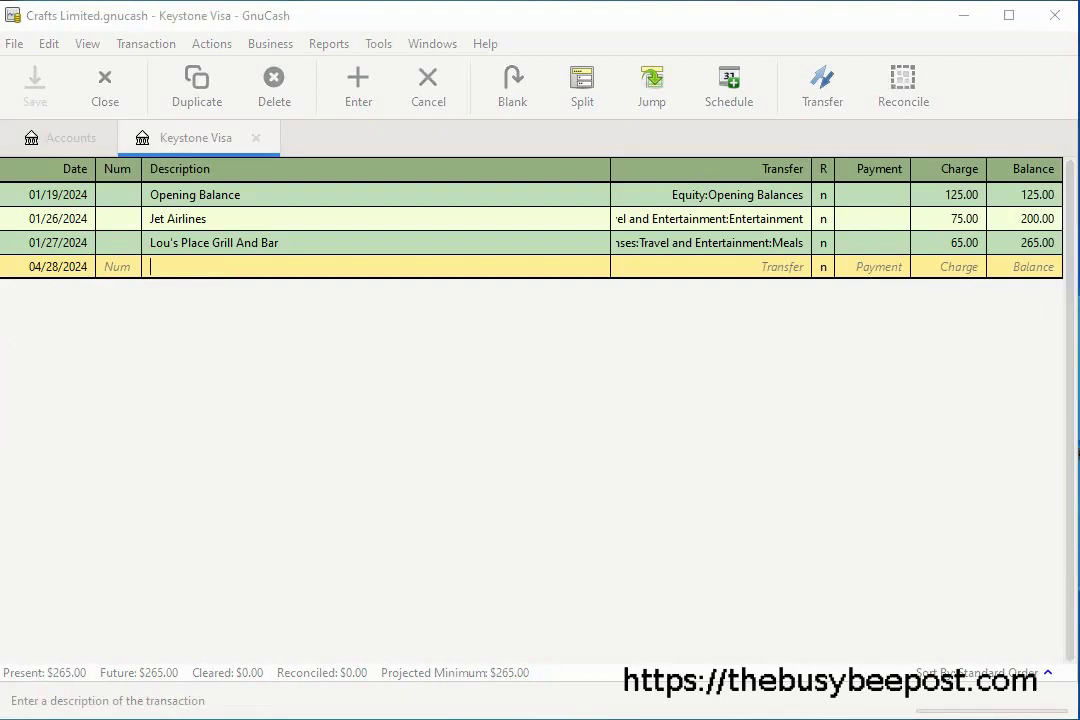
pyautogui.click(185, 266)
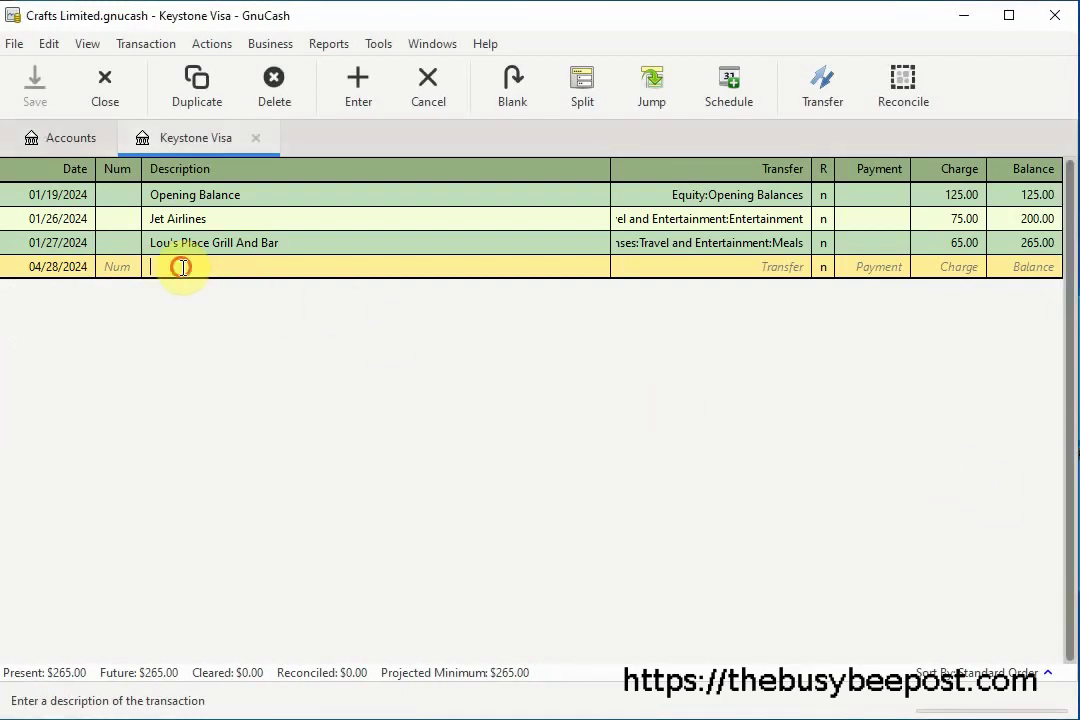
pyautogui.write('R')
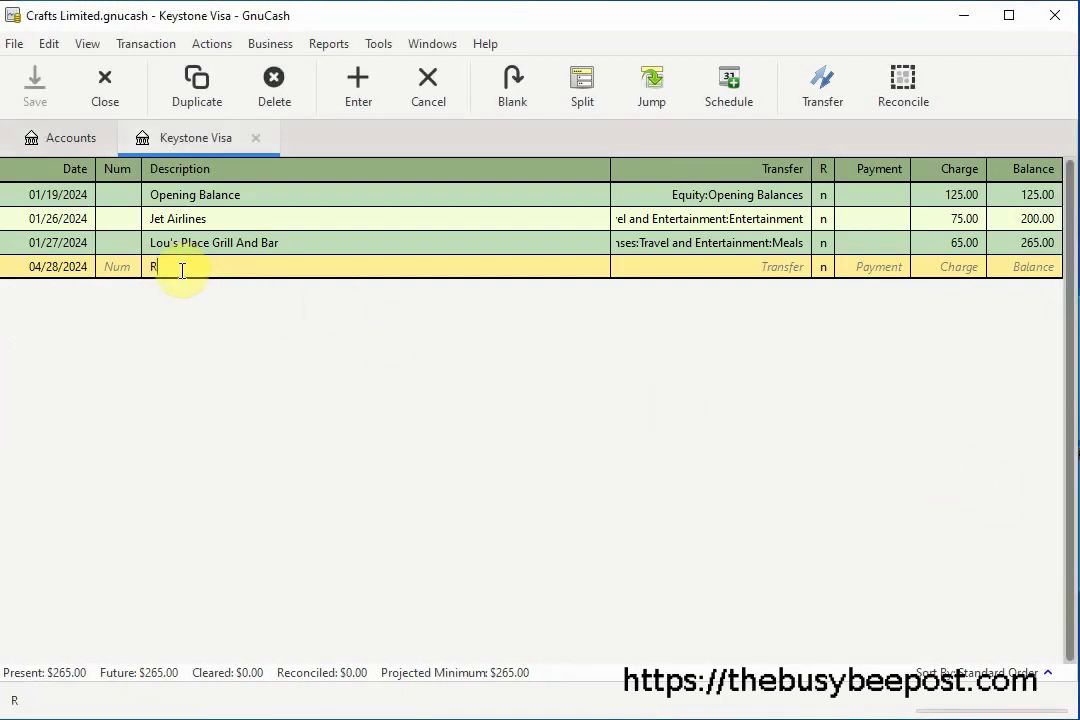
pyautogui.write("efund for tip over charge at Lou's grill a")
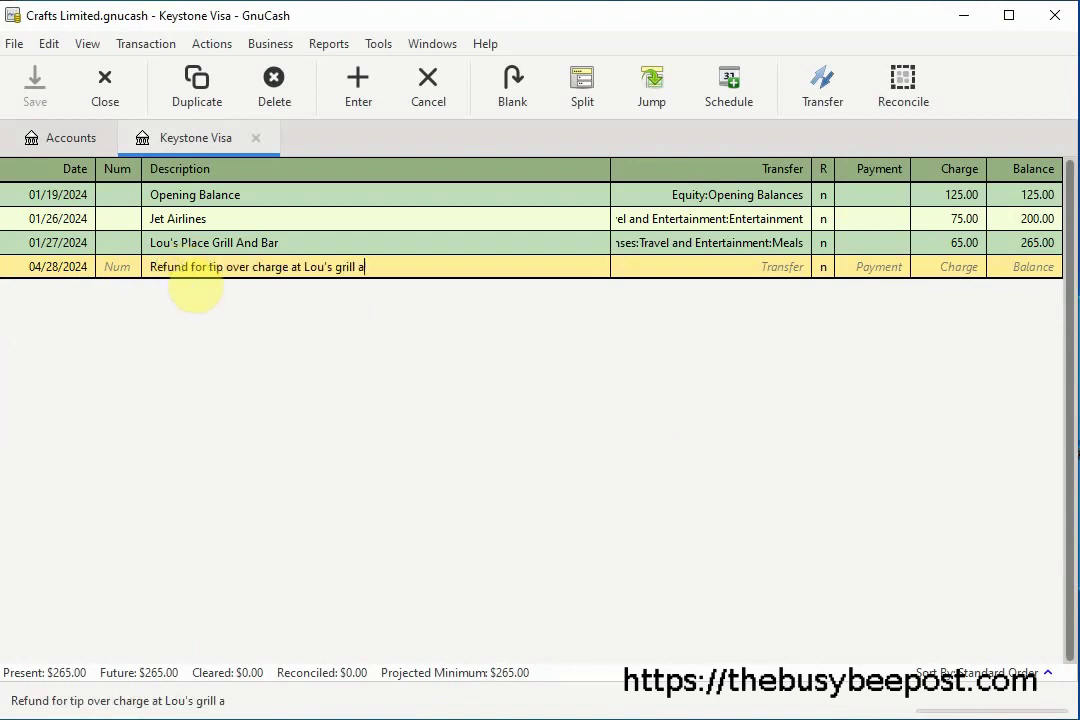
pyautogui.write('nd bar...')
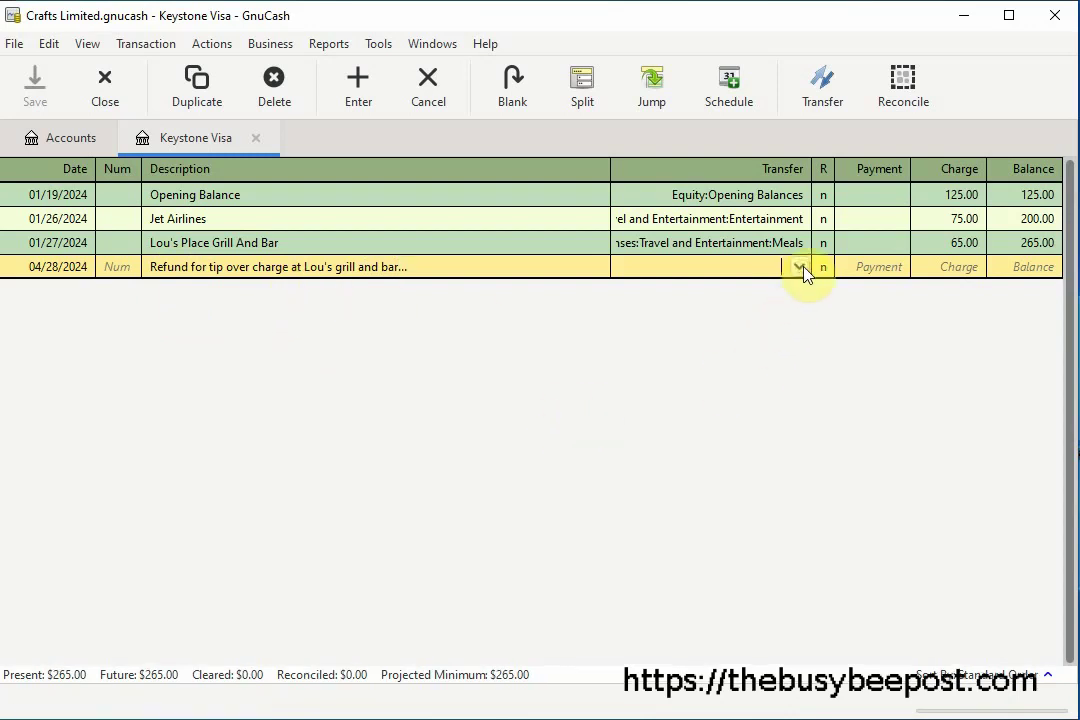
# Set the refund's transfer account to Expenses:Travel and Entertainment:Meals and record it with a payment of 10.00
pyautogui.click(806, 268)
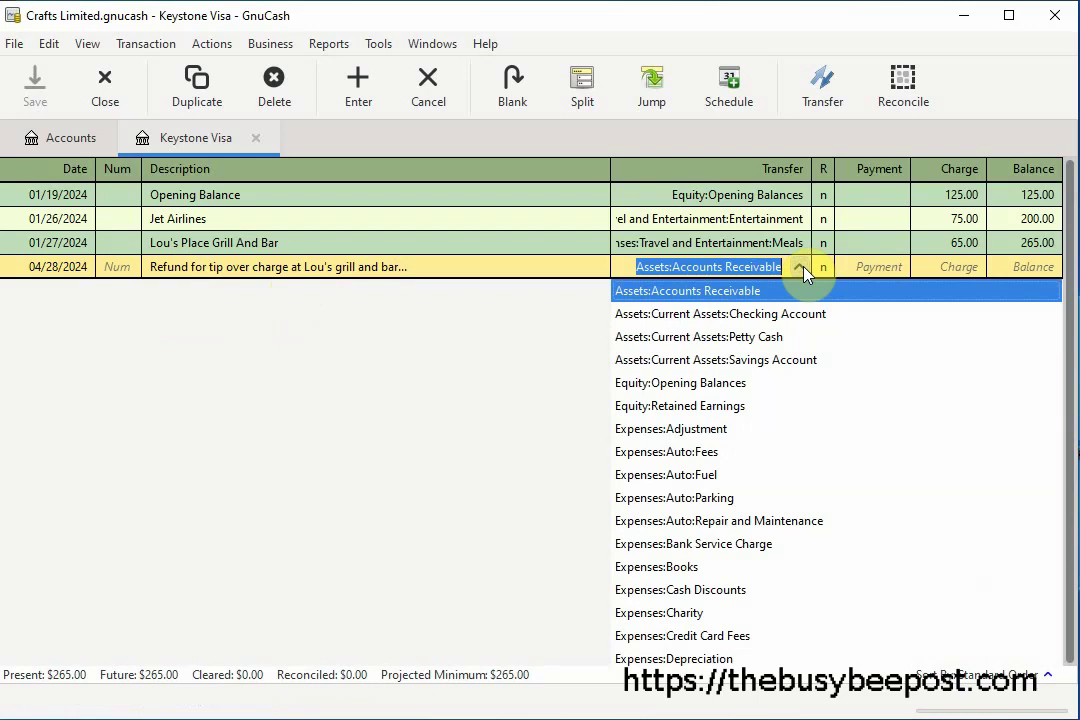
pyautogui.write('me')
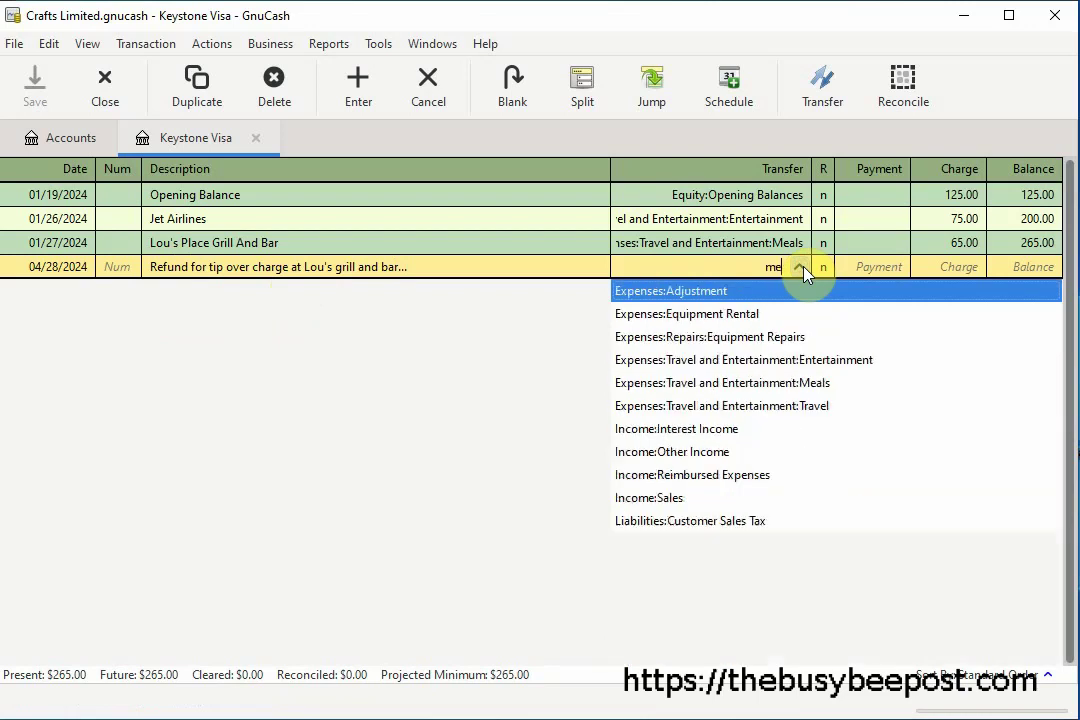
pyautogui.write('al')
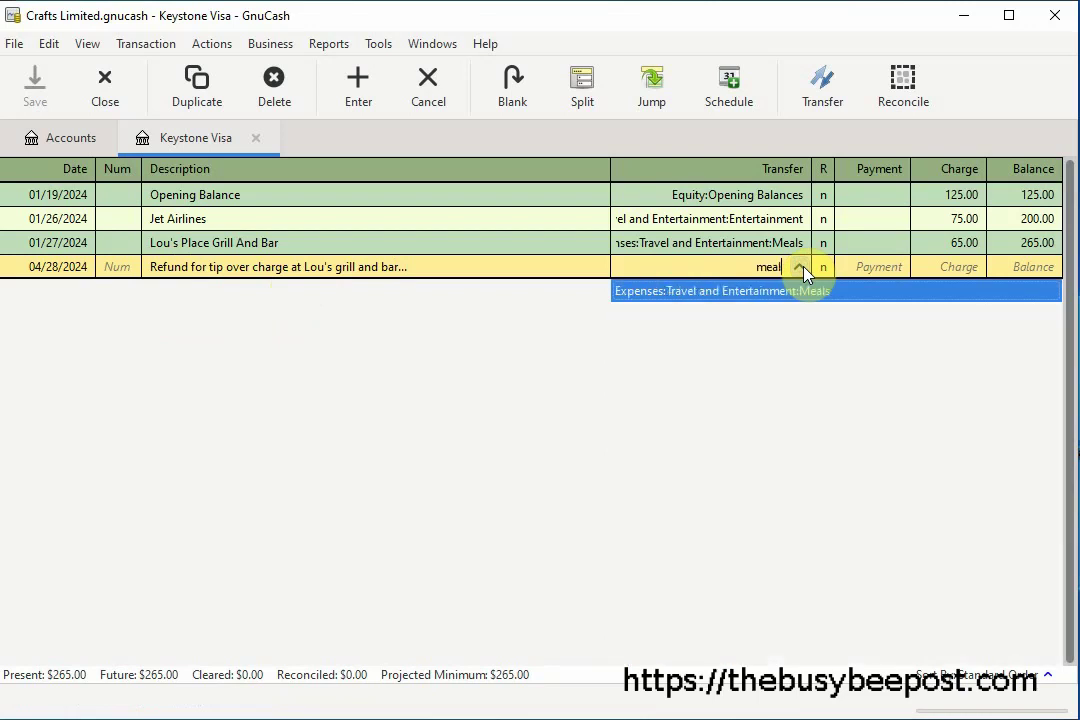
pyautogui.click(790, 291)
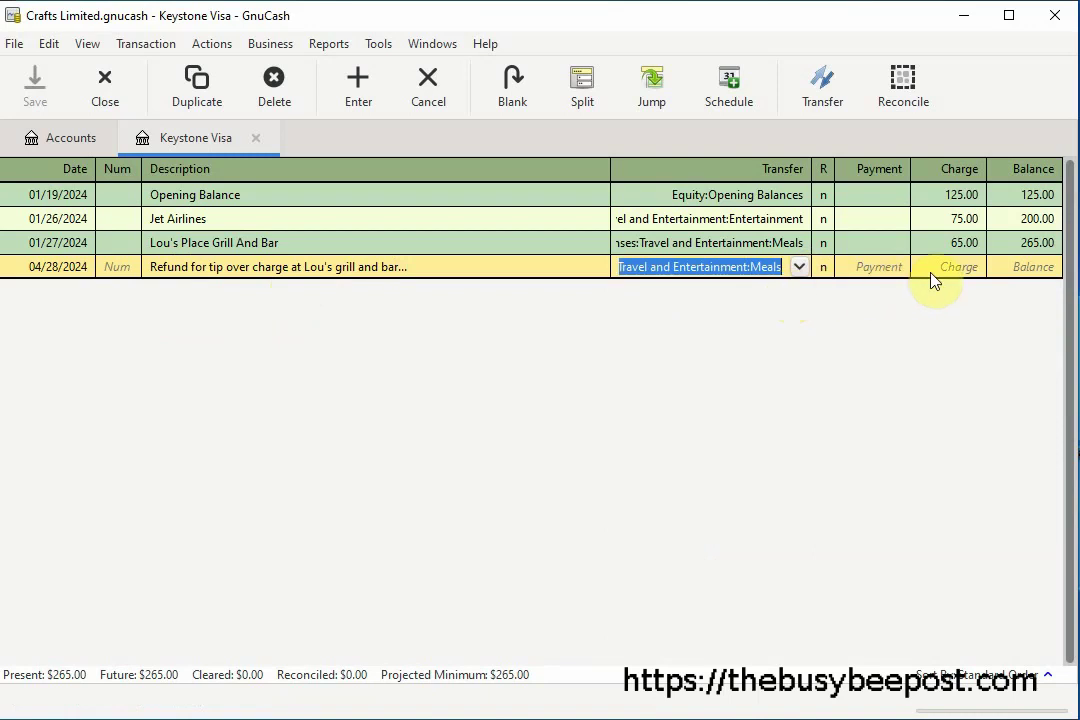
pyautogui.click(898, 268)
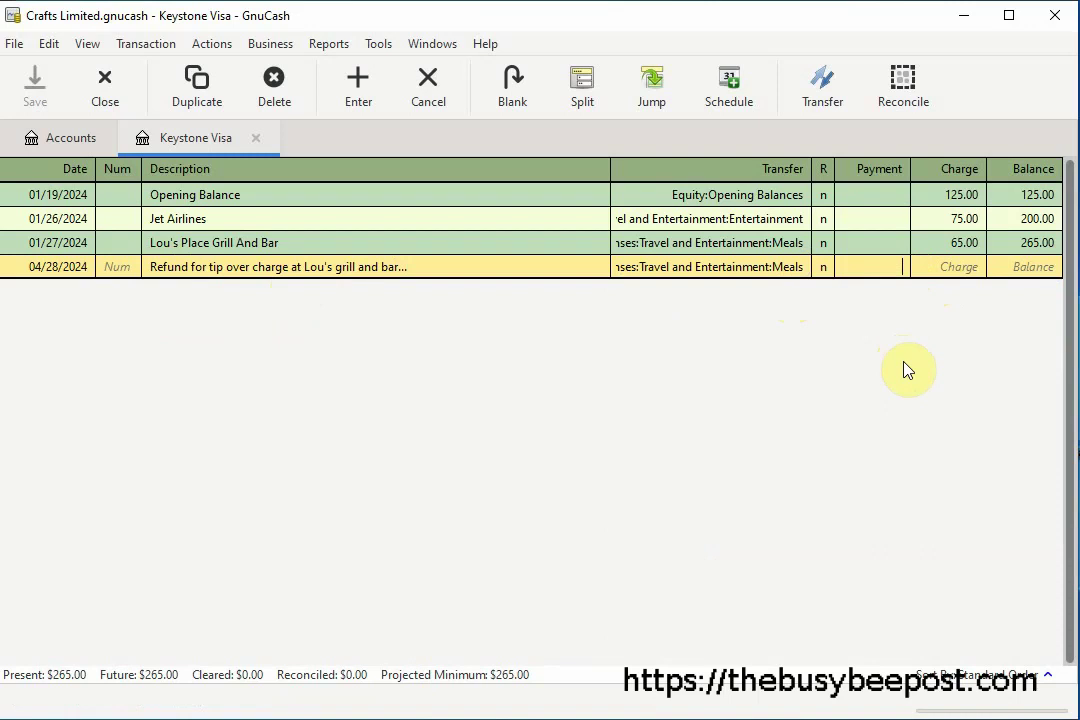
pyautogui.write('10.00')
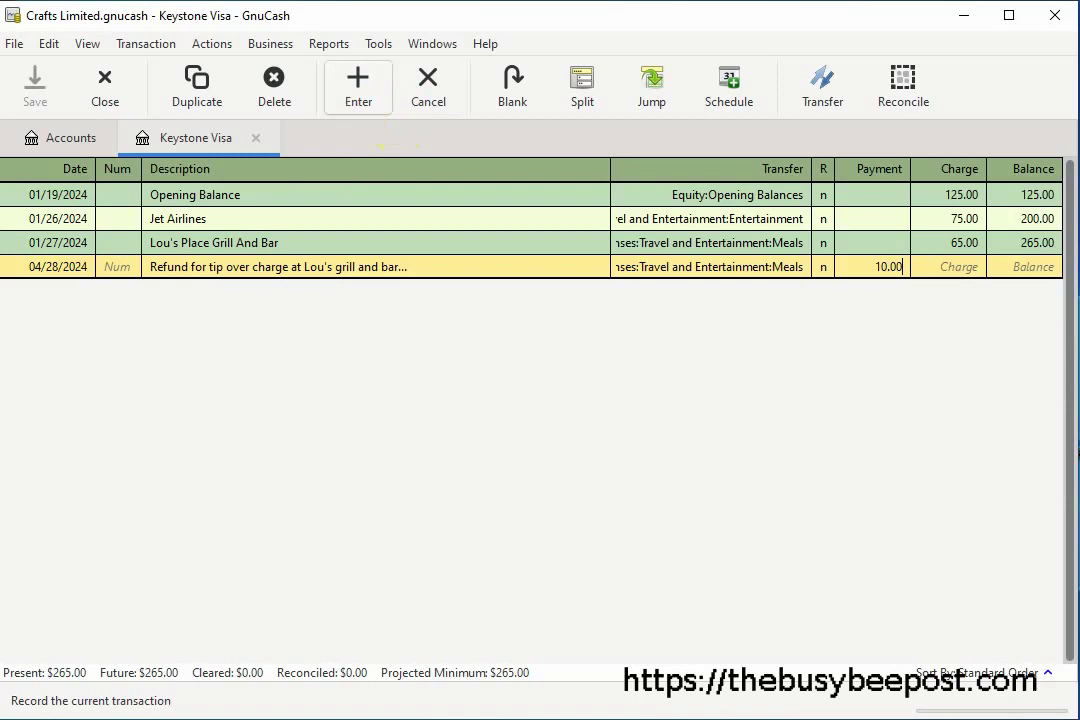
pyautogui.click(358, 85)
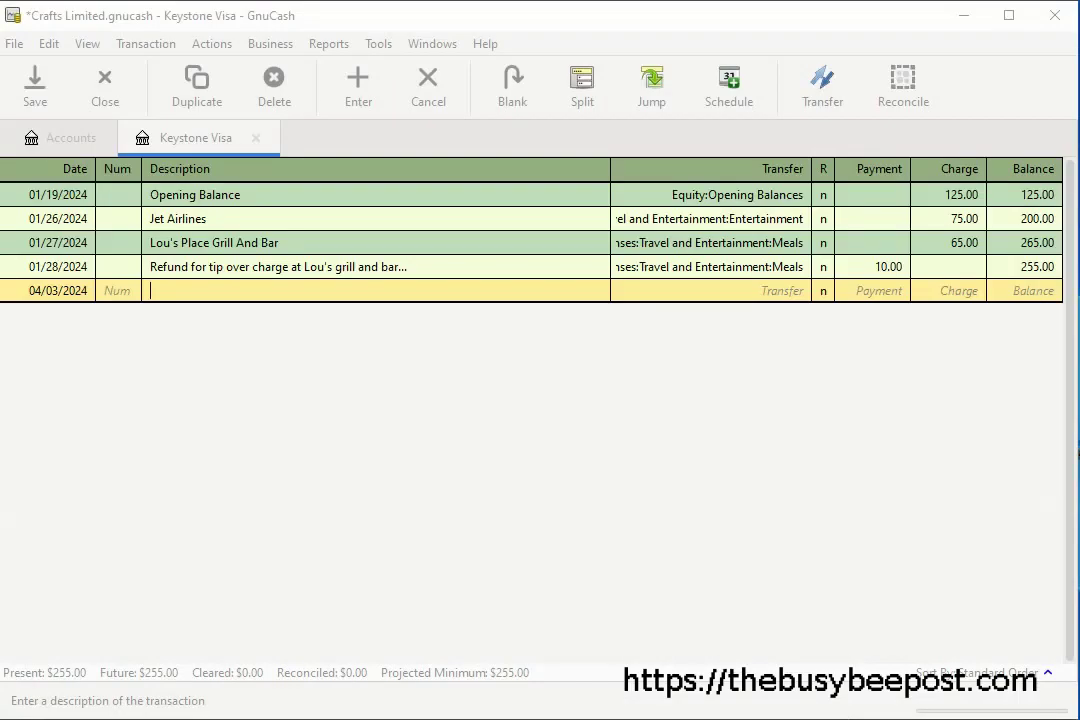
# Date a new transaction below the refund 01/28/2024
pyautogui.click(80, 291)
pyautogui.click(83, 291)
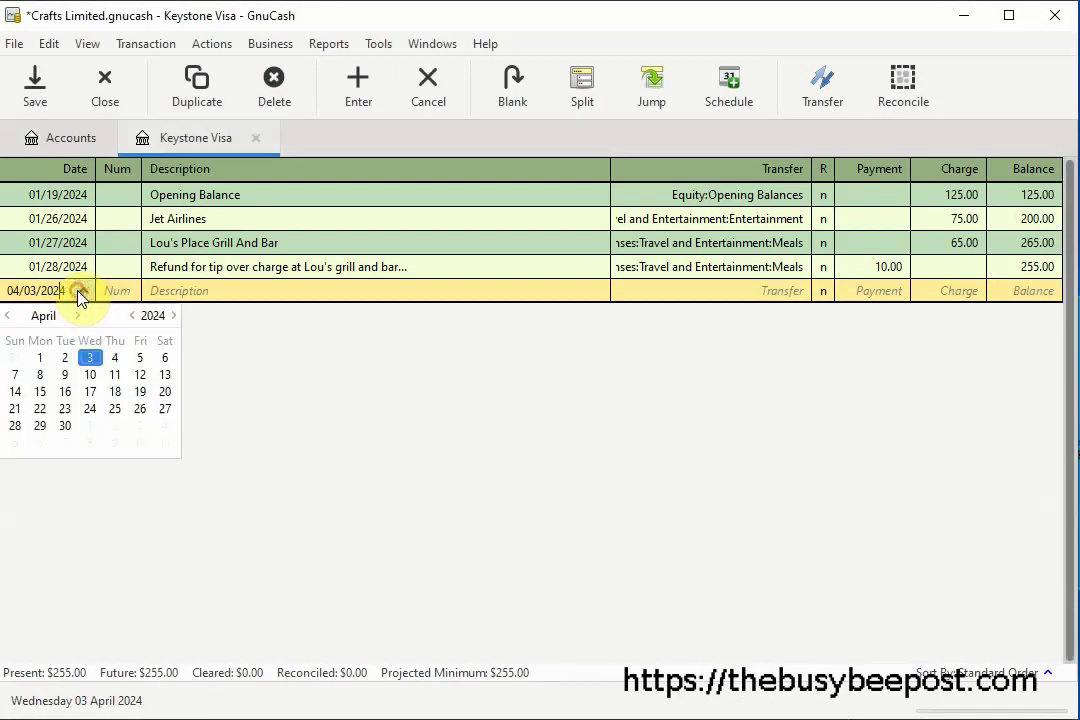
pyautogui.click(8, 316)
pyautogui.click(8, 316)
pyautogui.click(8, 316)
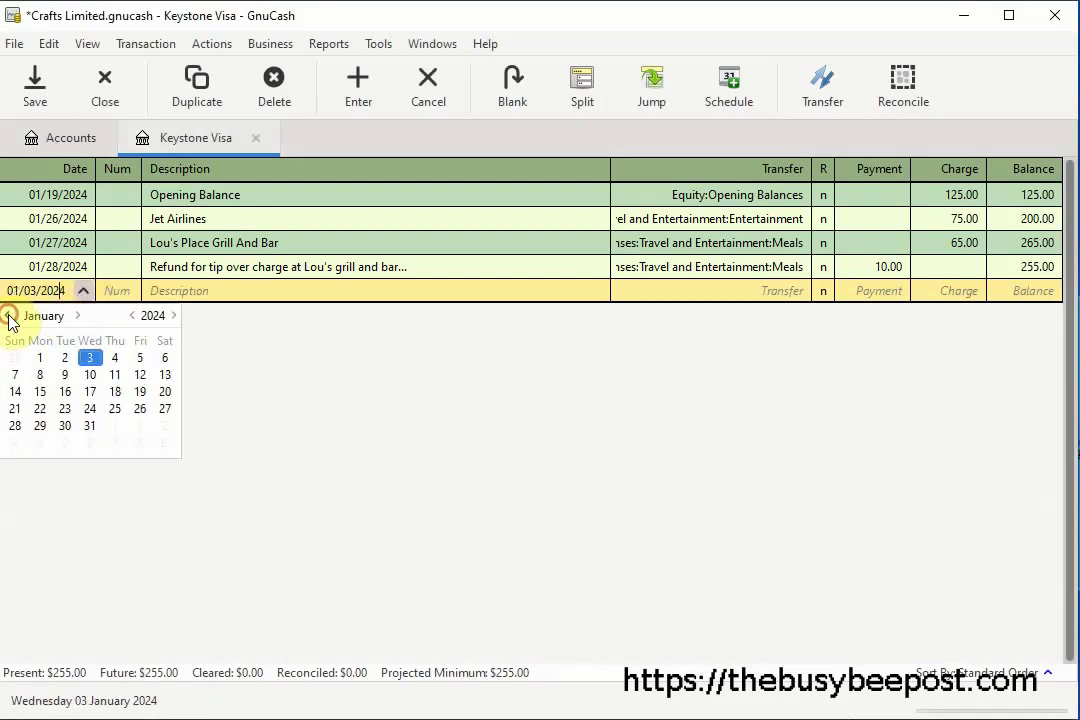
pyautogui.click(15, 425)
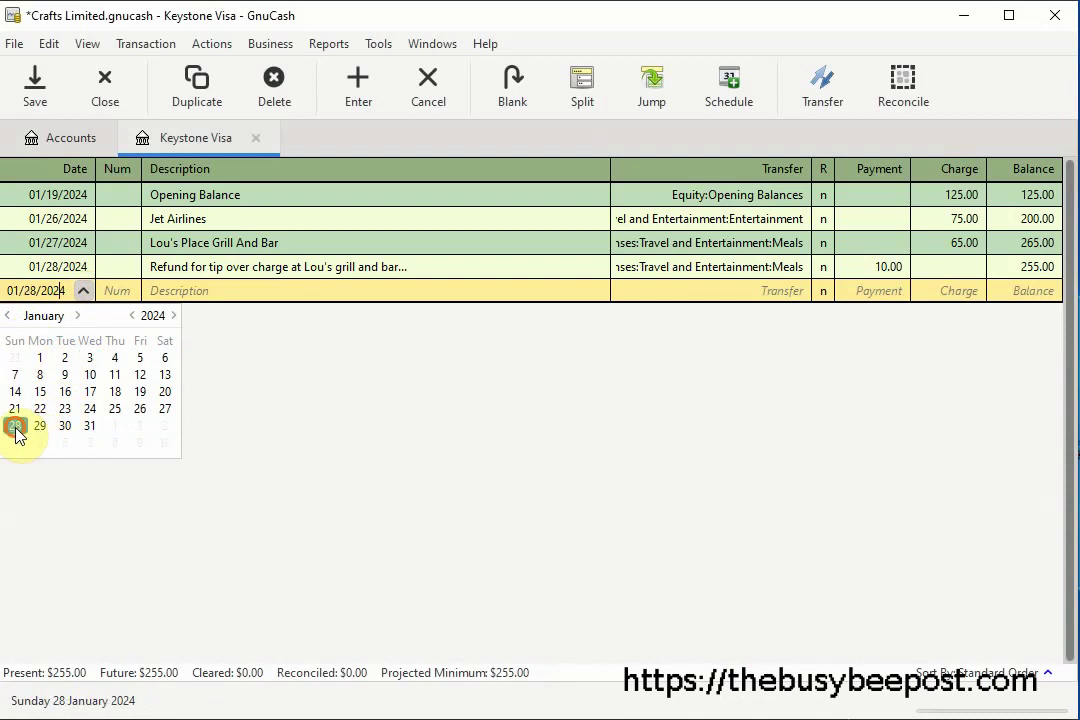
# Describe the new 01/28/2024 transaction as Payment and set its transfer account to Assets:Current Assets:Checking Account
pyautogui.click(172, 292)
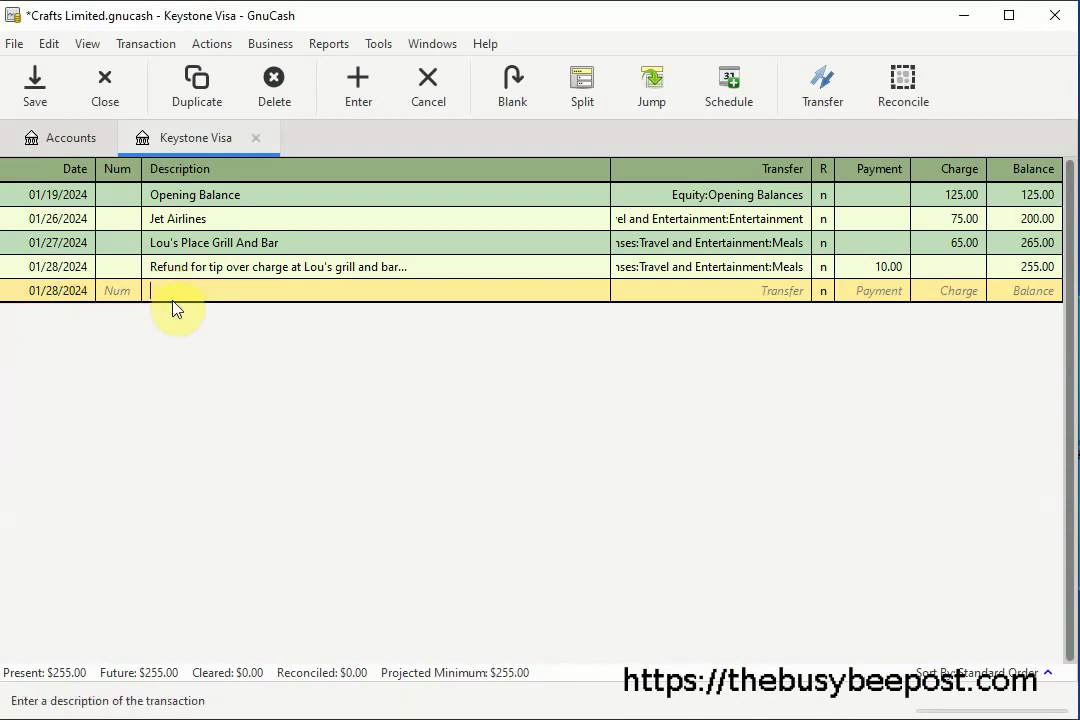
pyautogui.write('Pay')
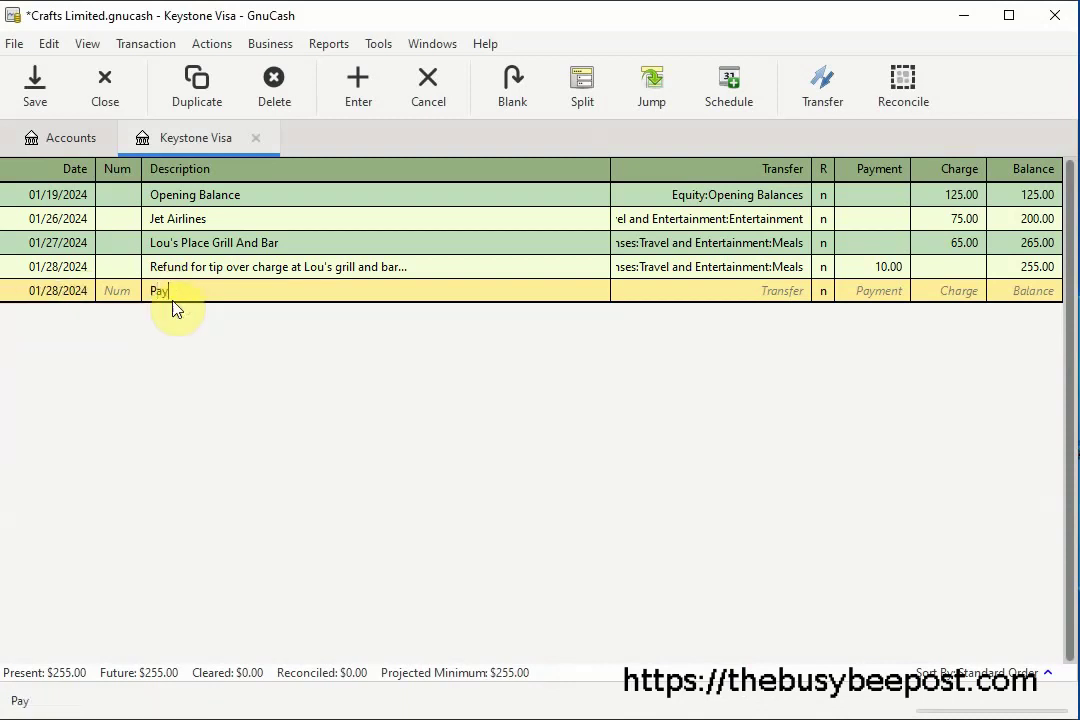
pyautogui.write('ment')
pyautogui.click(795, 291)
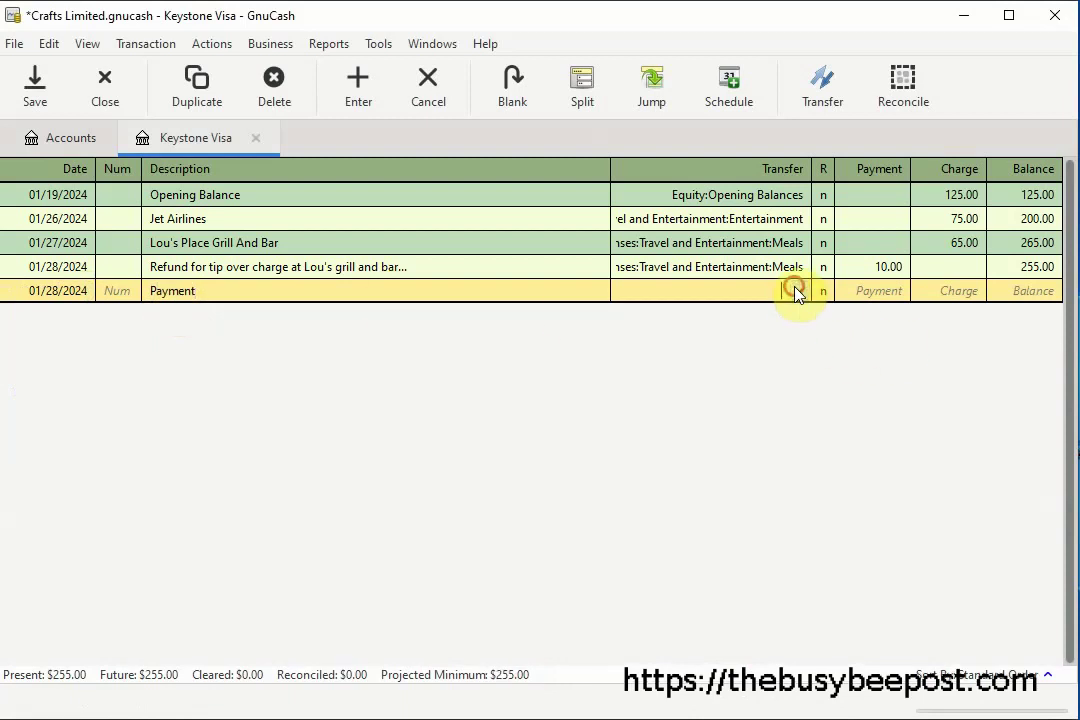
pyautogui.click(740, 340)
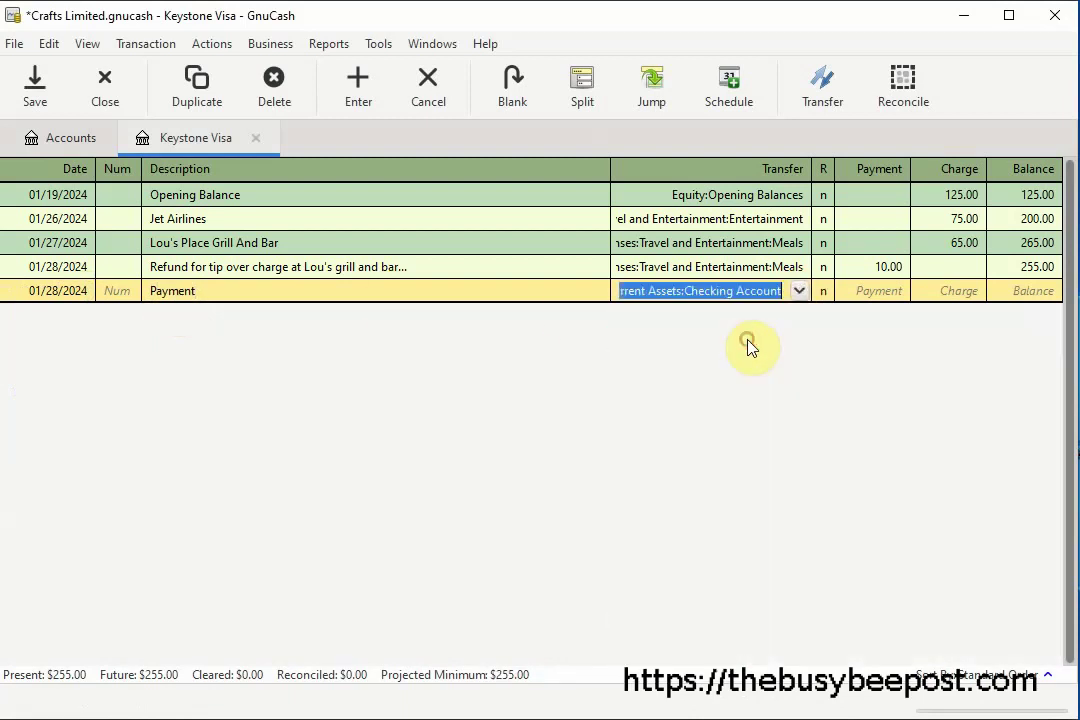
# Record the credit card payment transaction with a payment of 50.00 and save the file
pyautogui.click(887, 292)
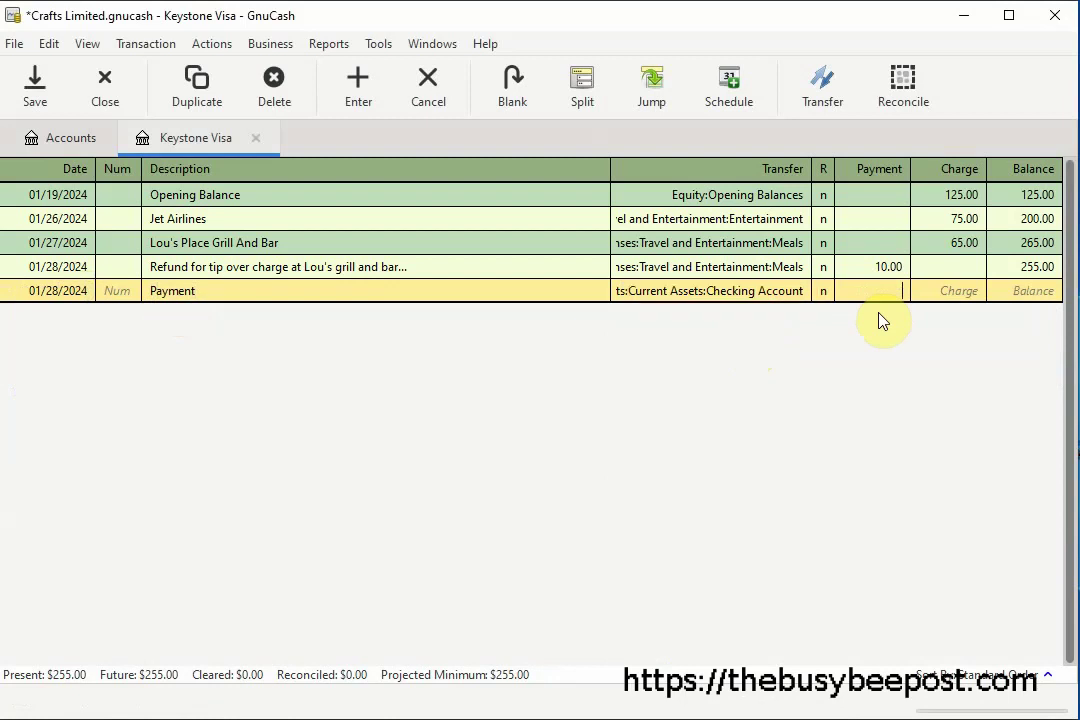
pyautogui.write('50.00')
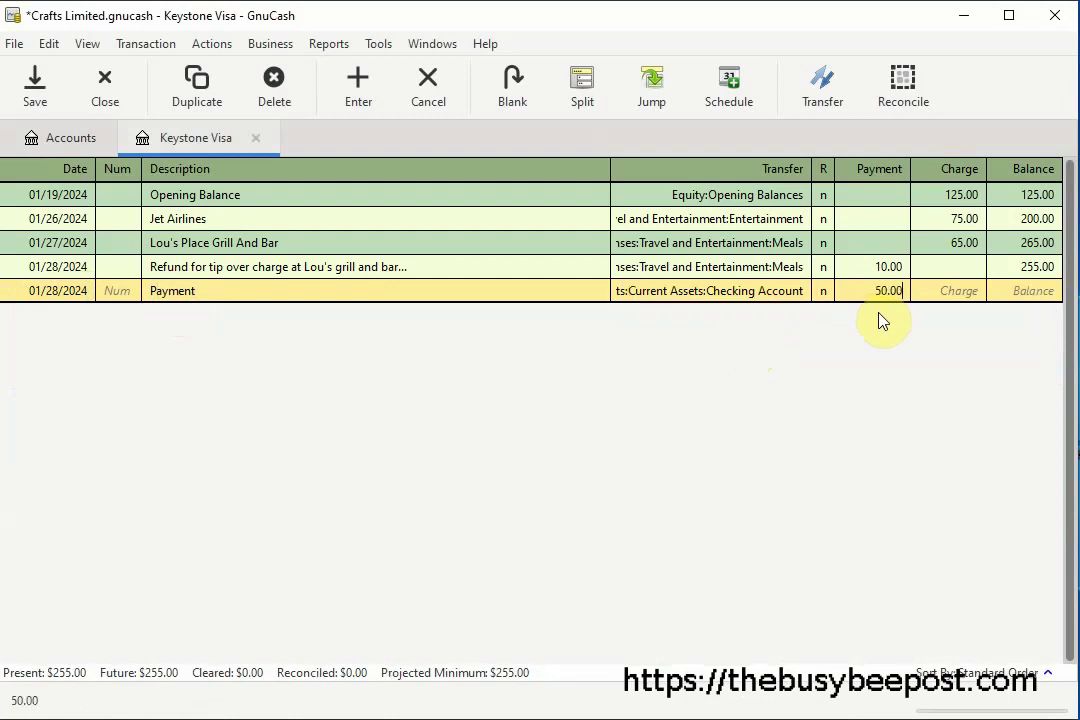
pyautogui.click(358, 96)
pyautogui.click(33, 95)
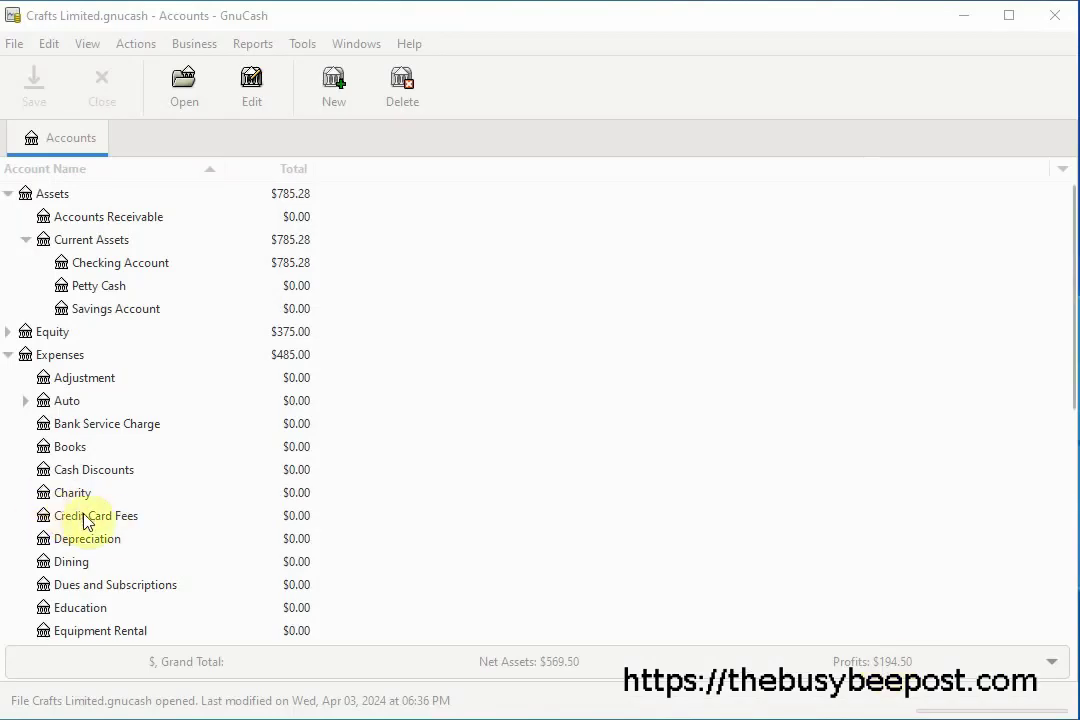
# Check the Credit Card Fees and Keystone Visa accounts in the account tree and collapse the Expenses branch
pyautogui.click(84, 525)
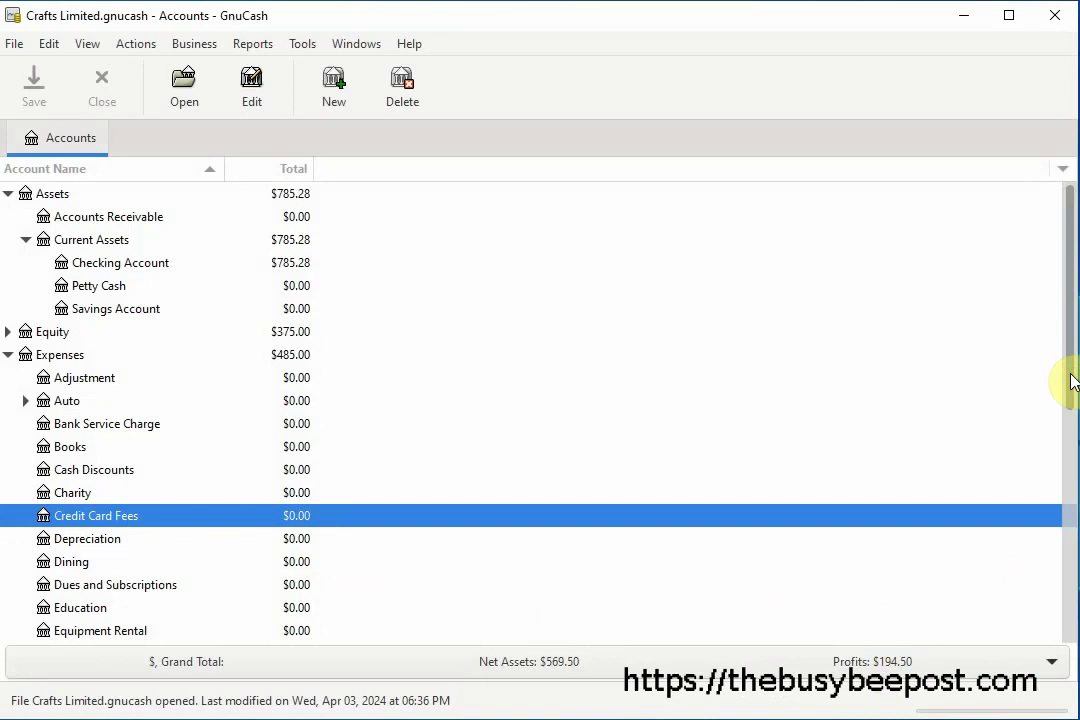
pyautogui.scroll(-8, 1072, 381)
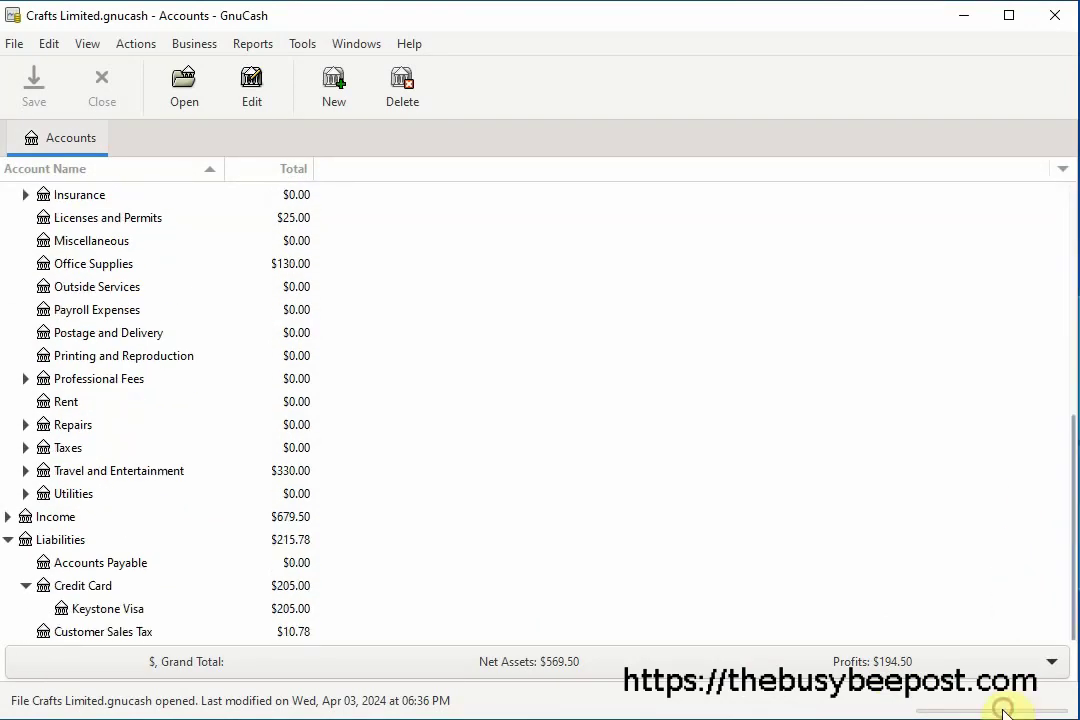
pyautogui.click(82, 612)
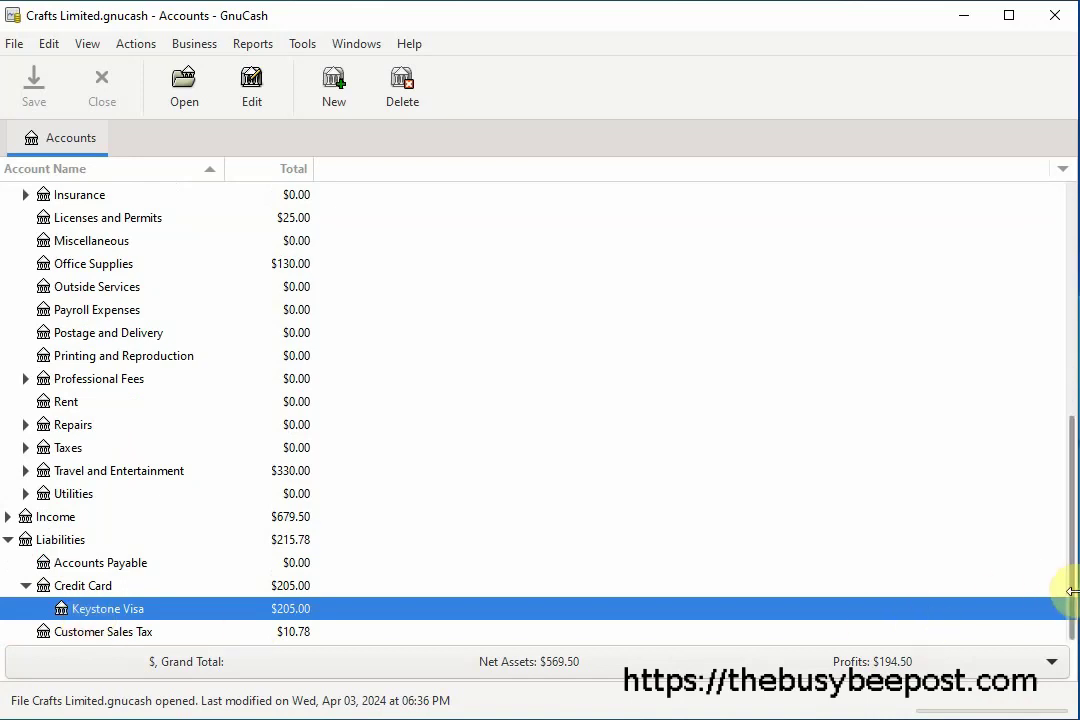
pyautogui.moveTo(1066, 608); pyautogui.dragTo(1072, 280)
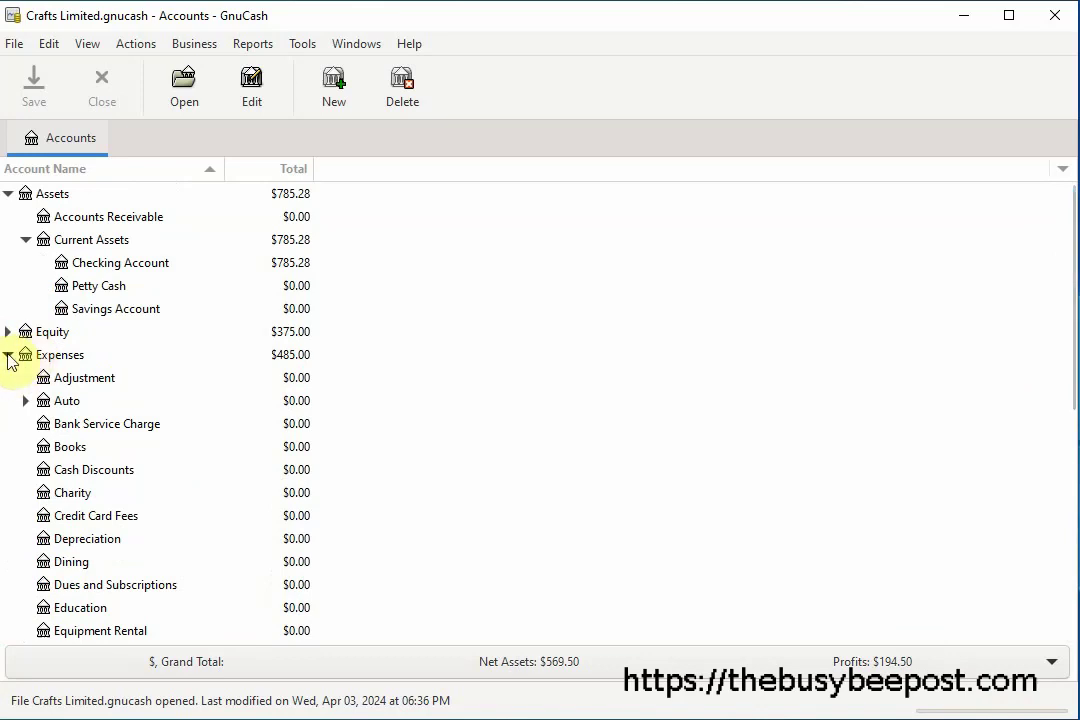
pyautogui.click(9, 356)
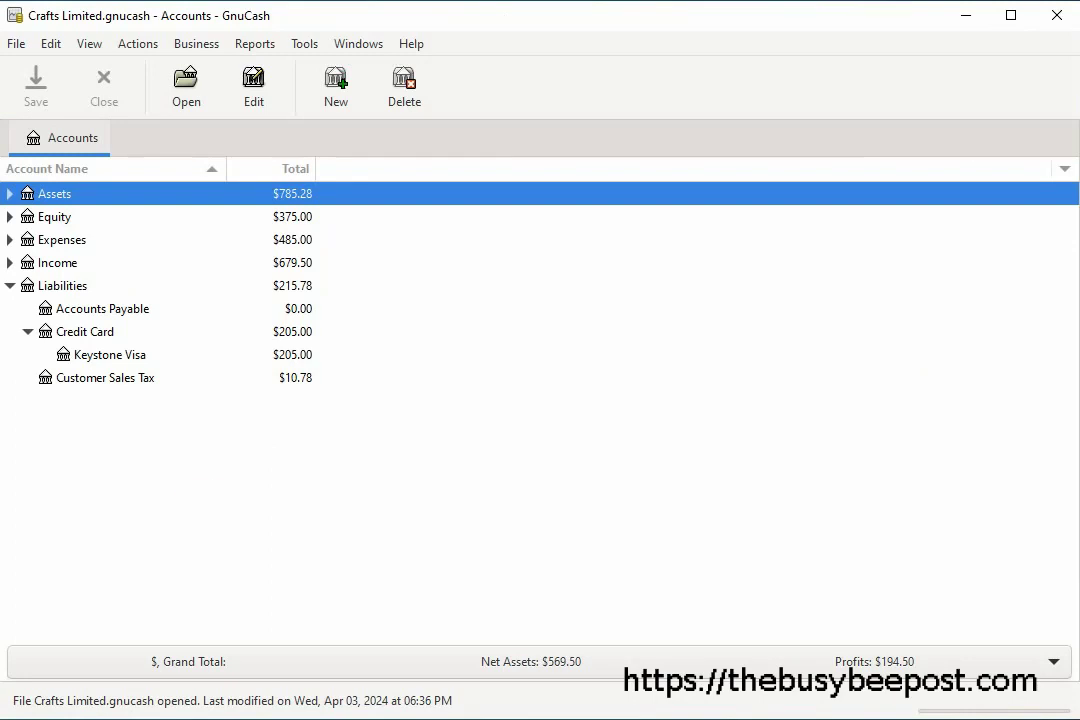
# Start reconciling the Keystone Visa credit card account
pyautogui.click(114, 360)
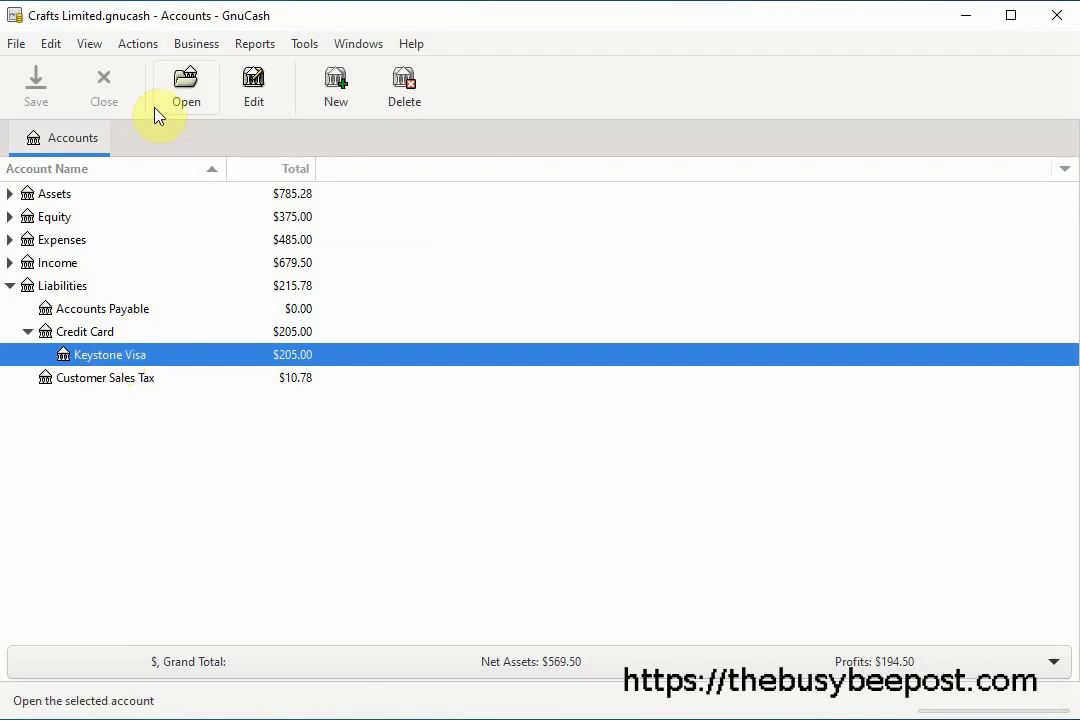
pyautogui.click(139, 44)
pyautogui.press('Down')
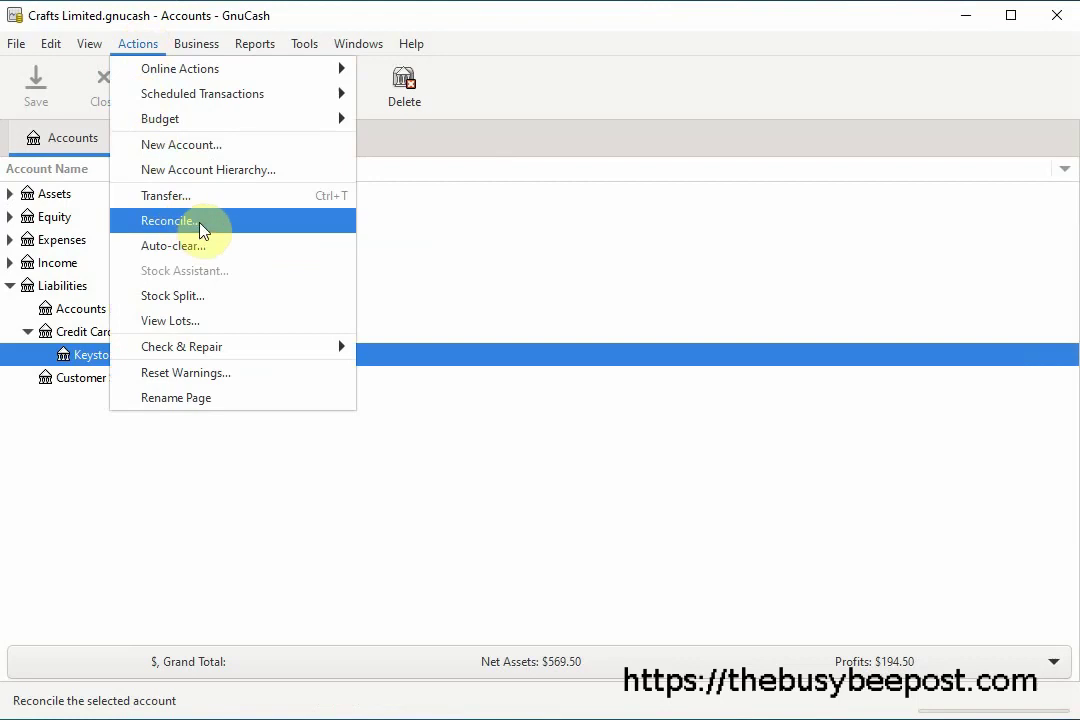
pyautogui.click(505, 607)
pyautogui.rightClick(441, 358)
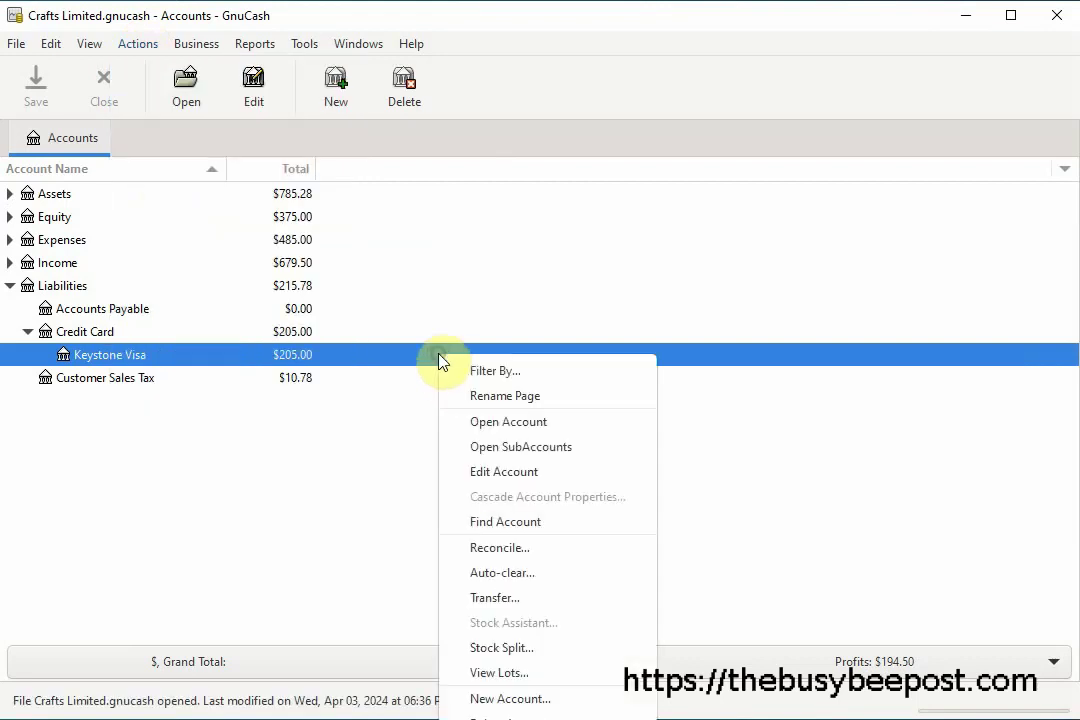
pyautogui.click(484, 548)
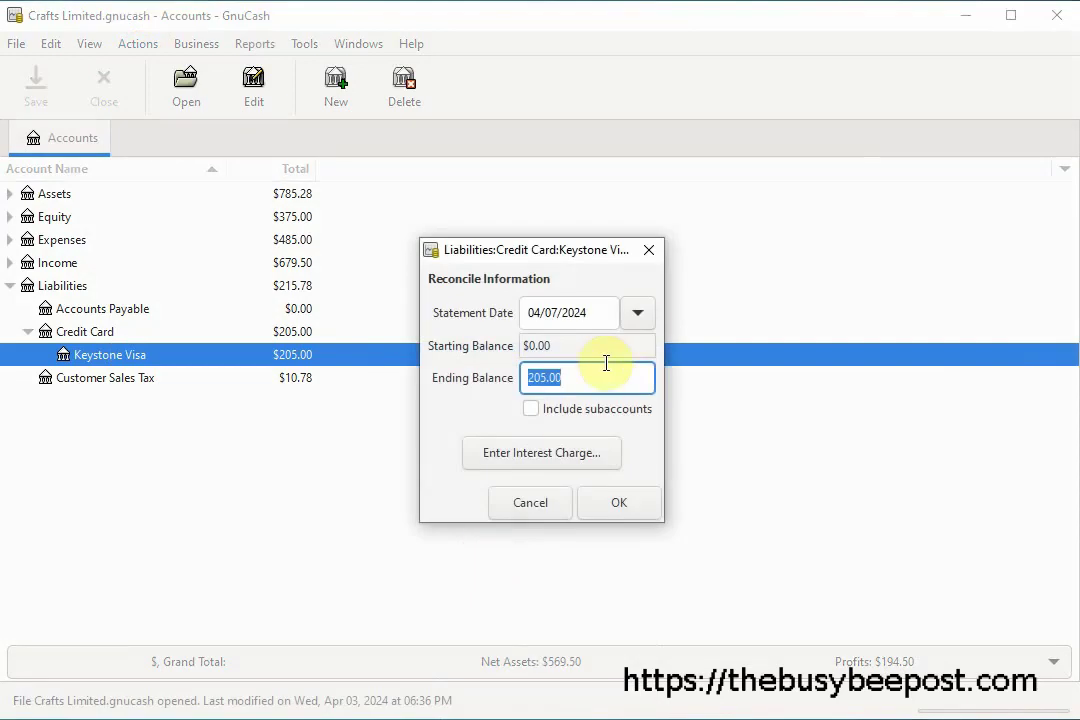
# Set the reconciliation's statement date to 01/31/2024
pyautogui.click(638, 316)
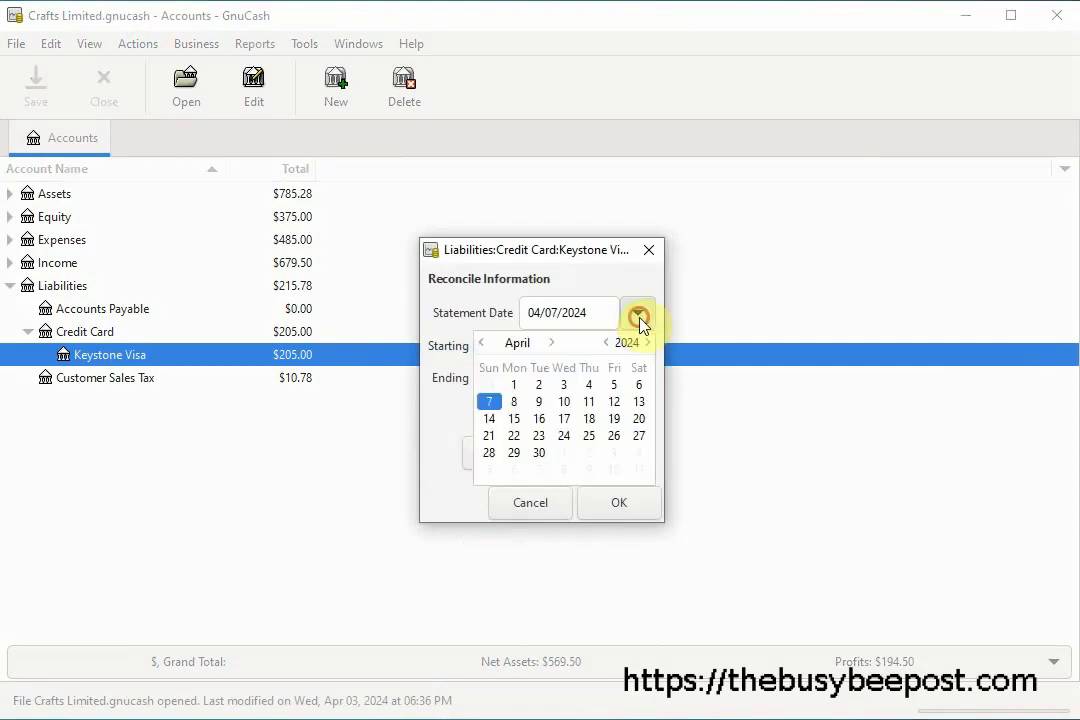
pyautogui.click(481, 345)
pyautogui.click(481, 345)
pyautogui.click(481, 345)
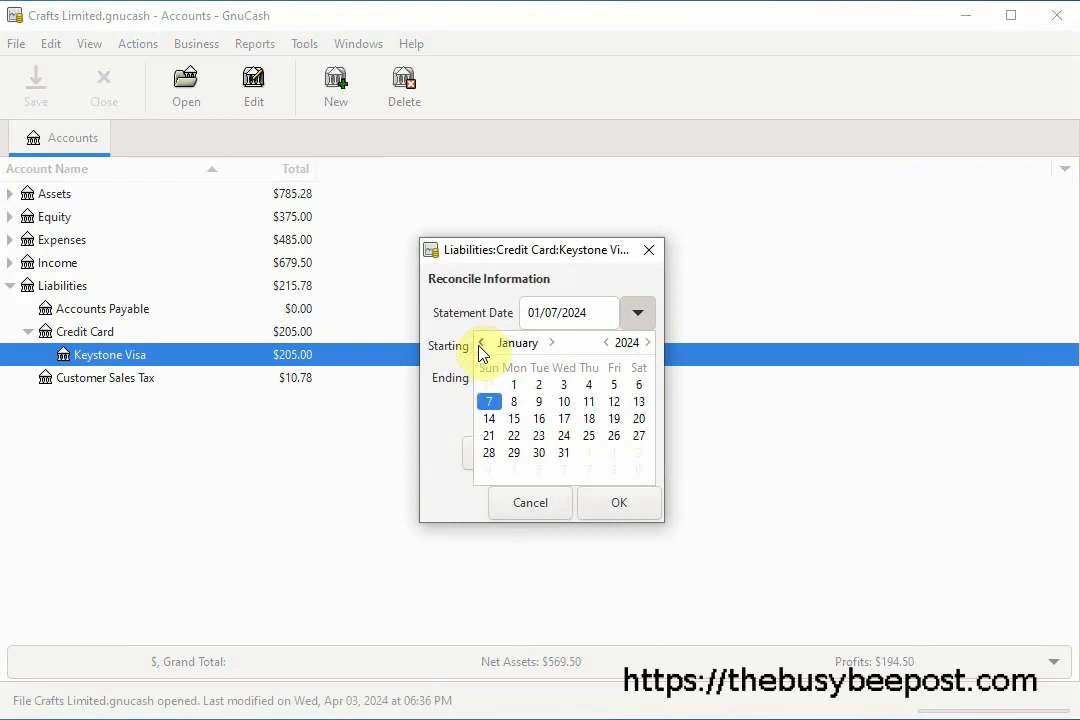
pyautogui.click(564, 453)
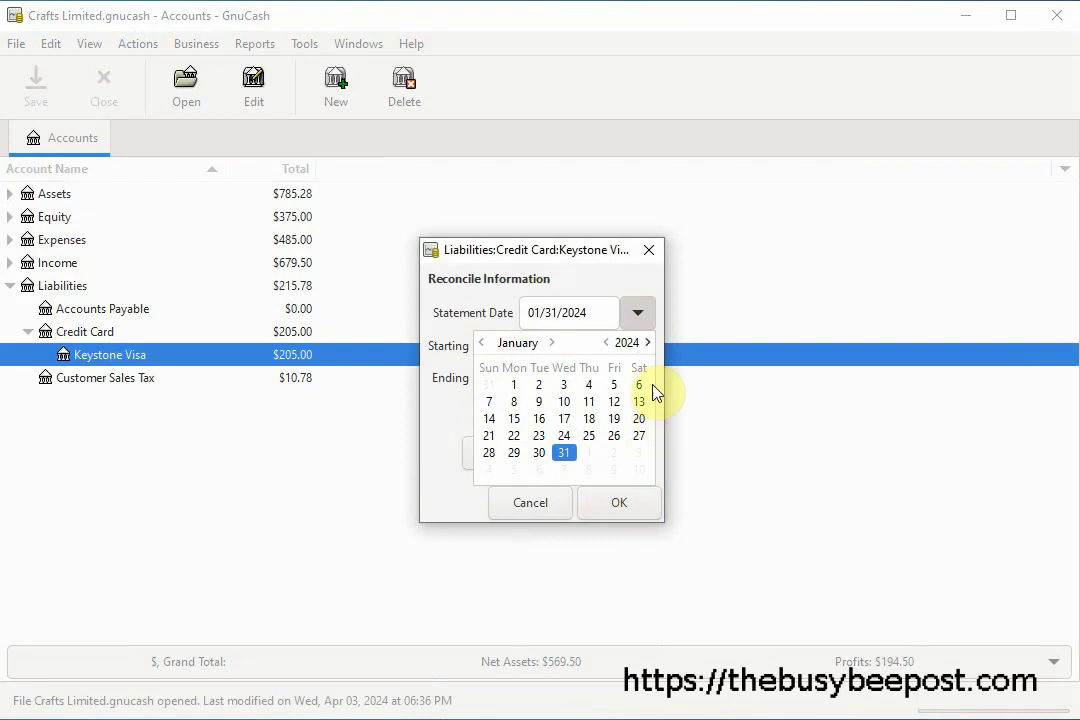
pyautogui.click(652, 308)
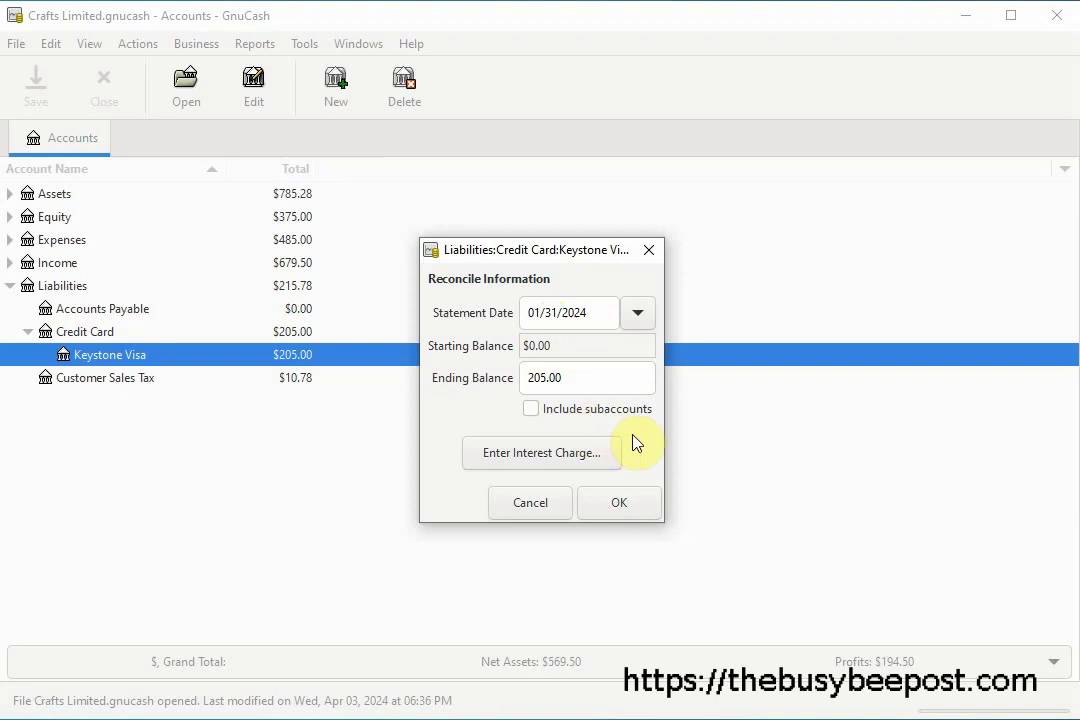
# View the interest charge form without entering a charge, and accept the reconcile information with the ending balance of 205.00
pyautogui.click(556, 458)
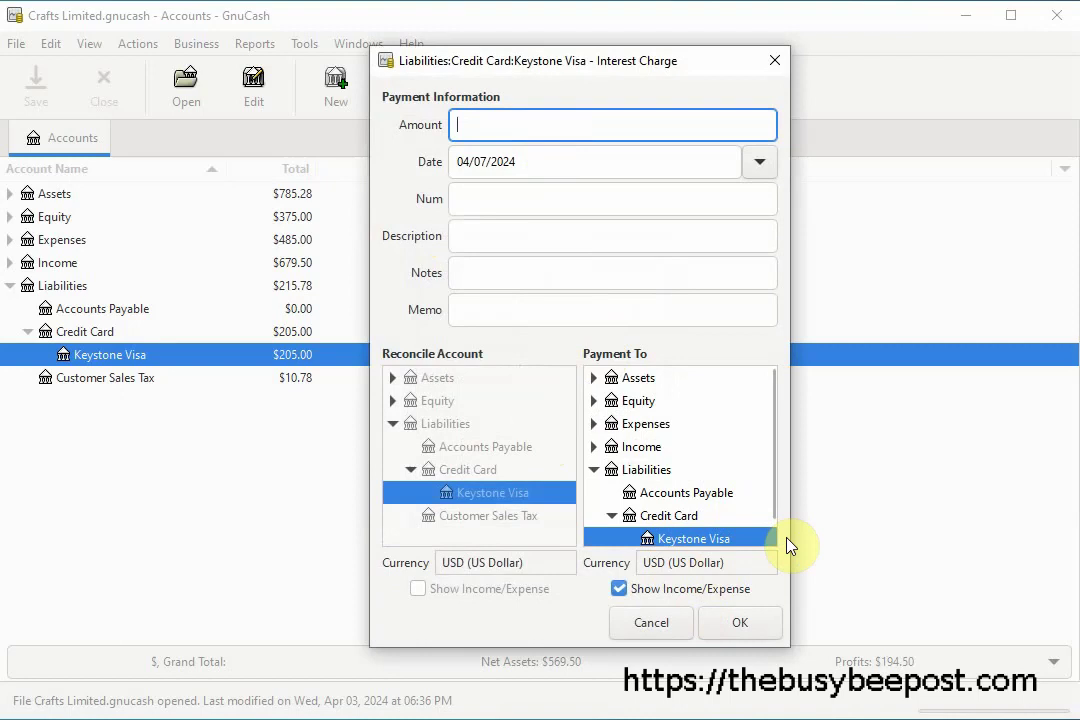
pyautogui.click(648, 624)
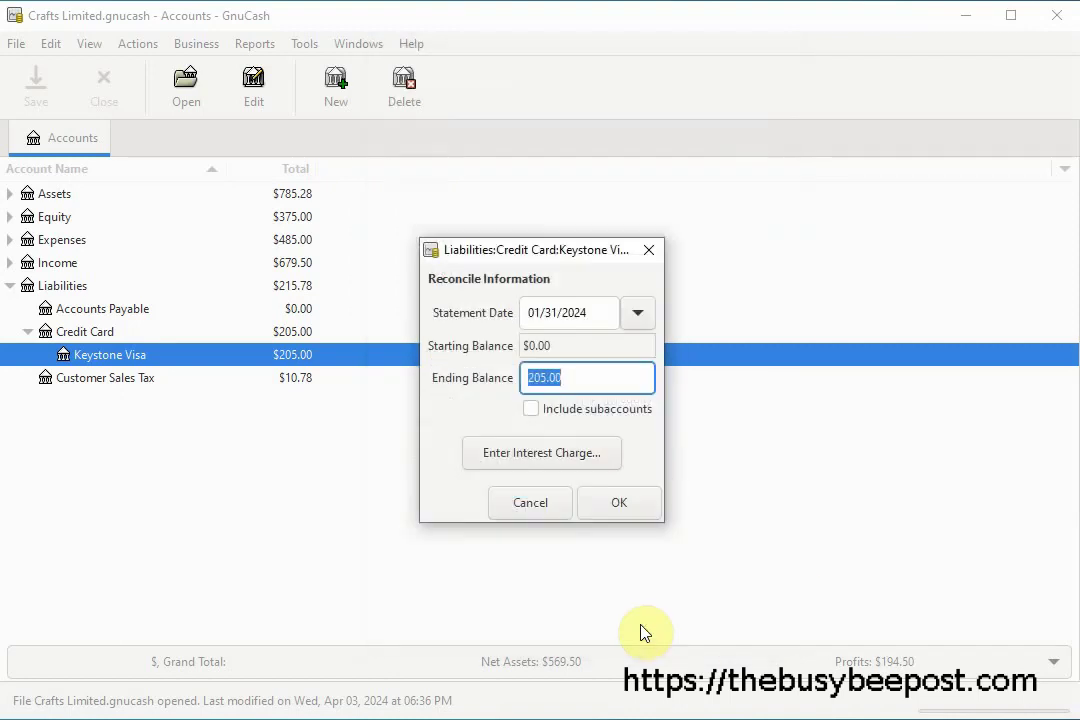
pyautogui.click(617, 503)
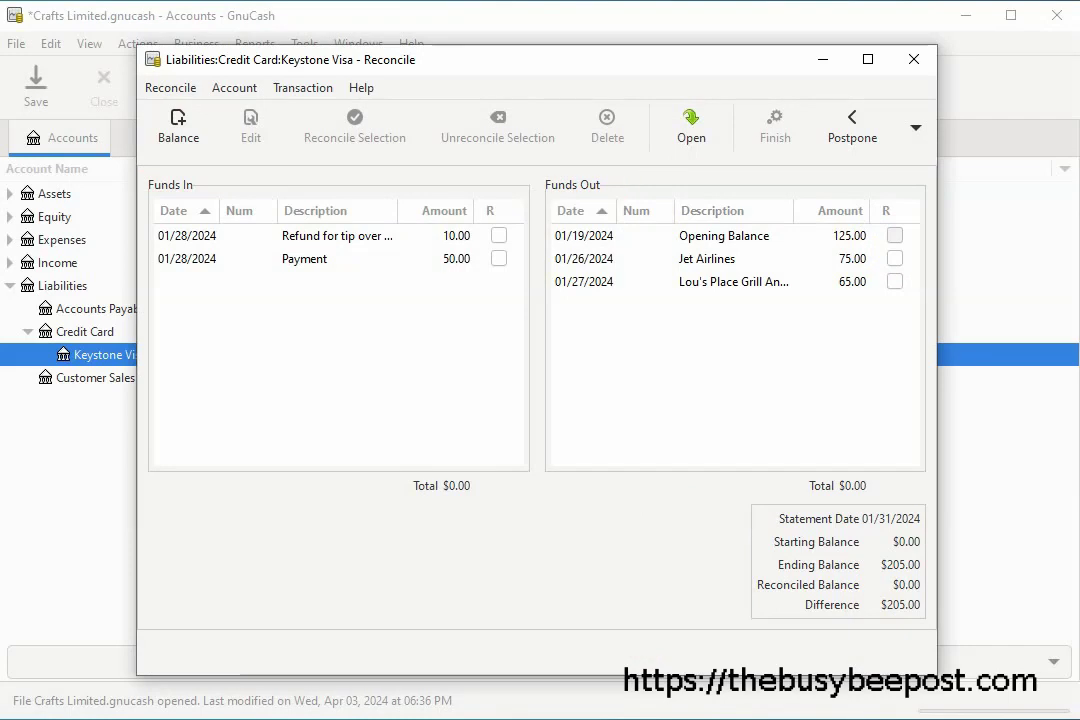
# Mark the opening balance, Jet Airlines, Lou's Place Grill, refund and payment transactions as reconciled
pyautogui.click(894, 237)
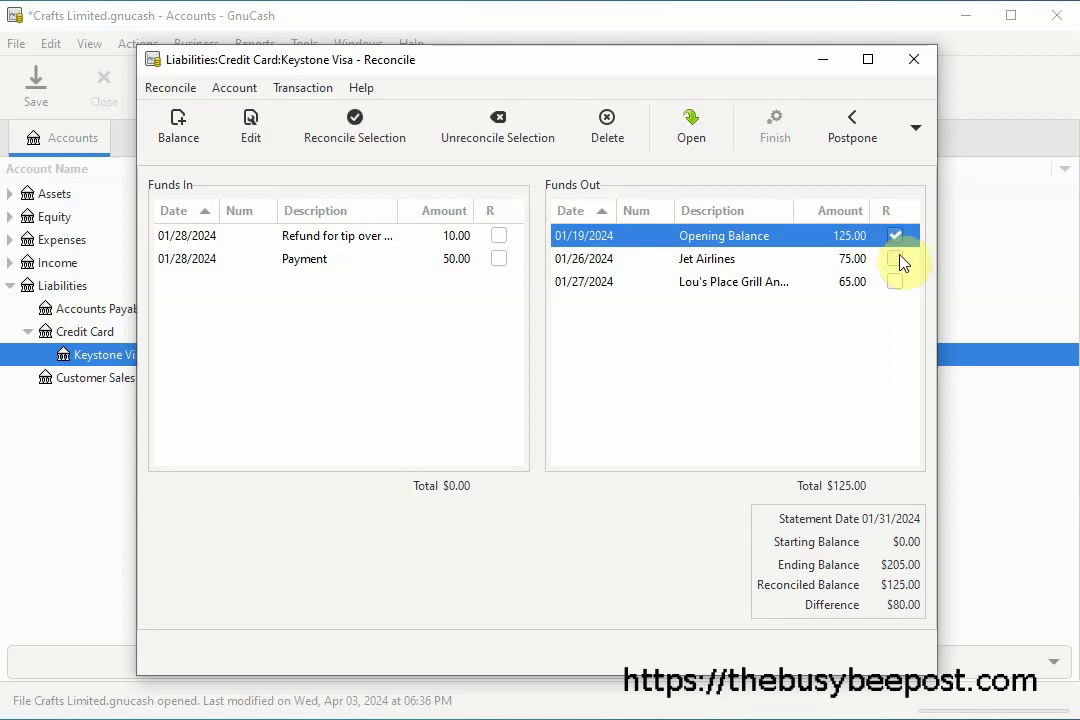
pyautogui.click(896, 259)
pyautogui.click(896, 284)
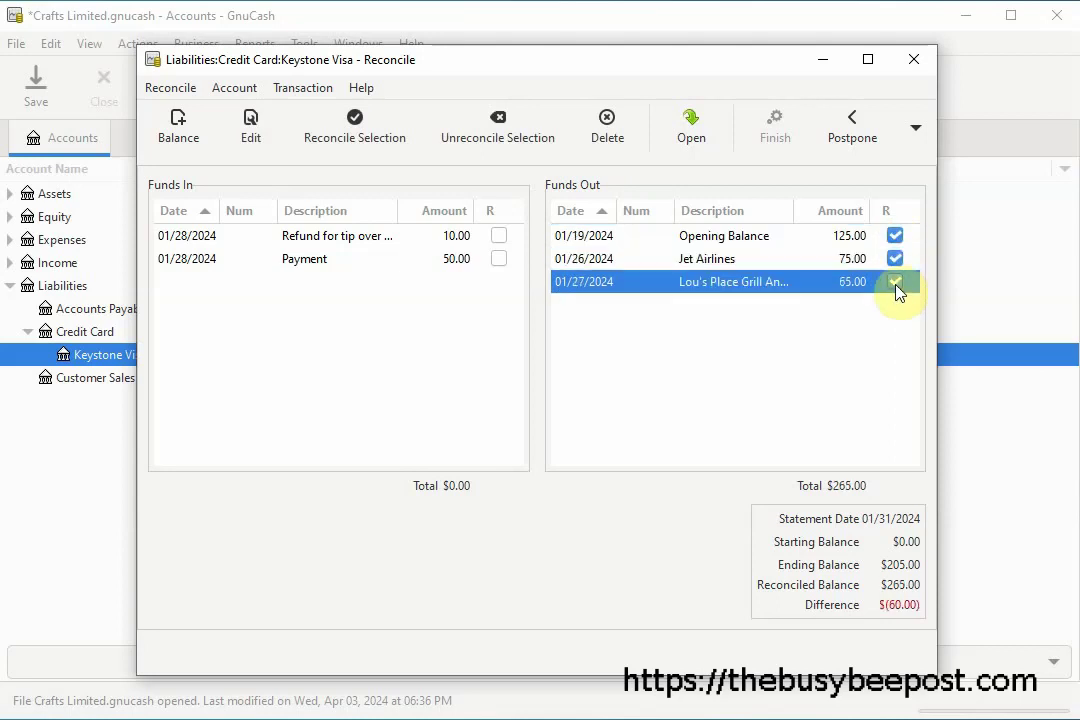
pyautogui.click(498, 240)
pyautogui.click(499, 261)
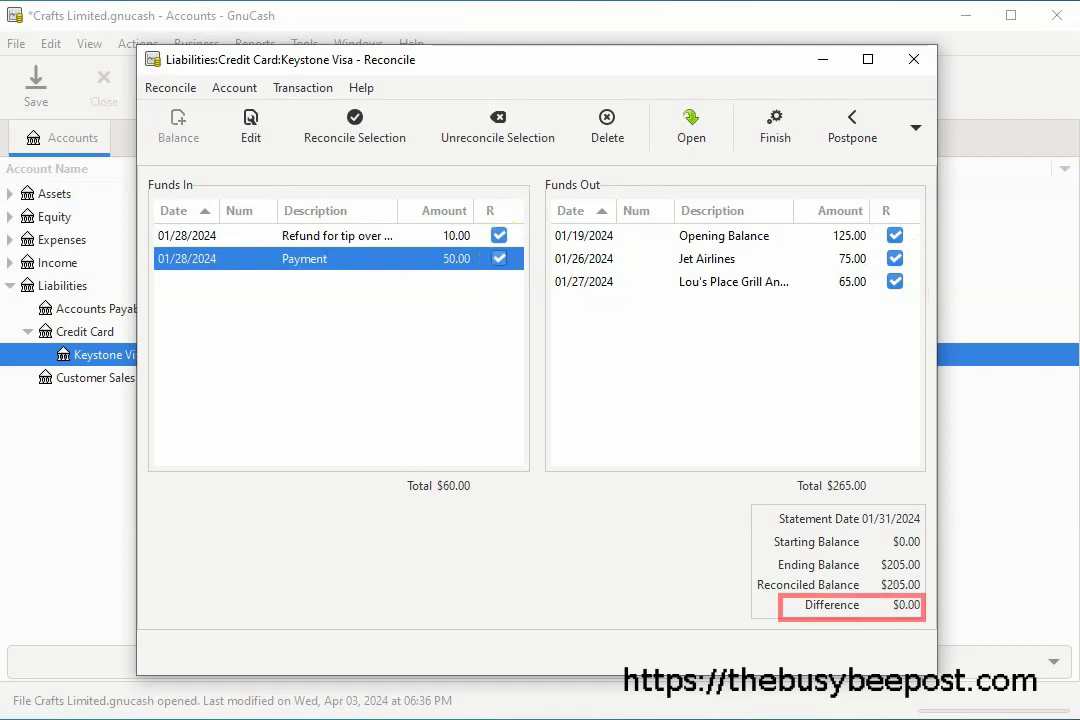
pyautogui.click(500, 263)
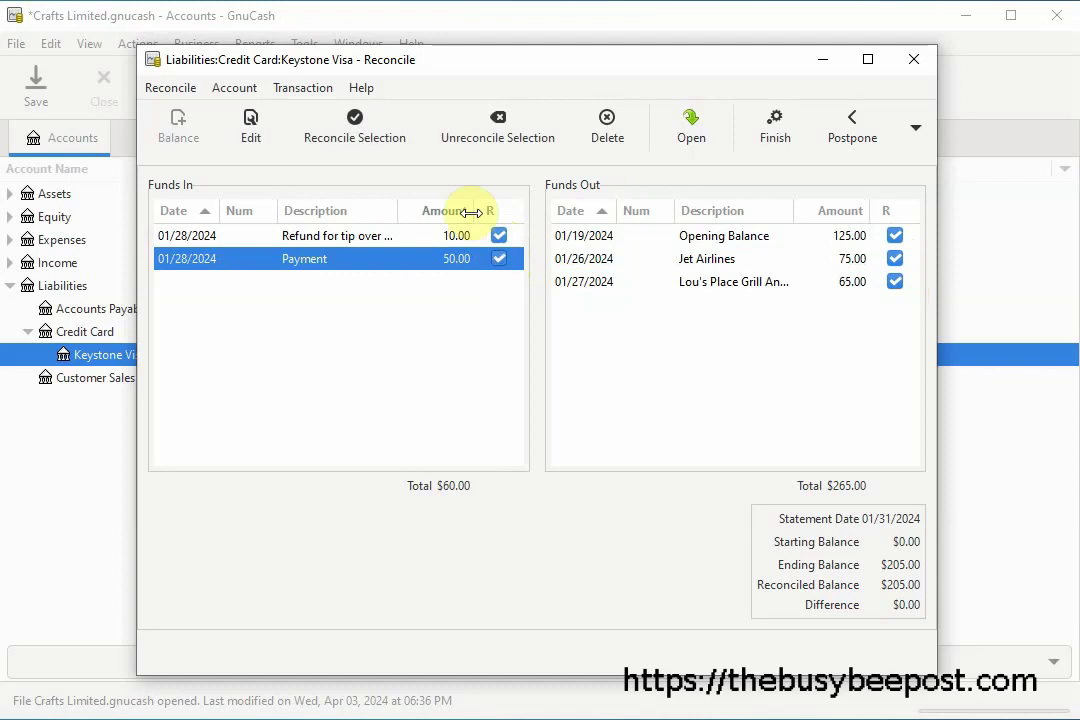
pyautogui.click(356, 146)
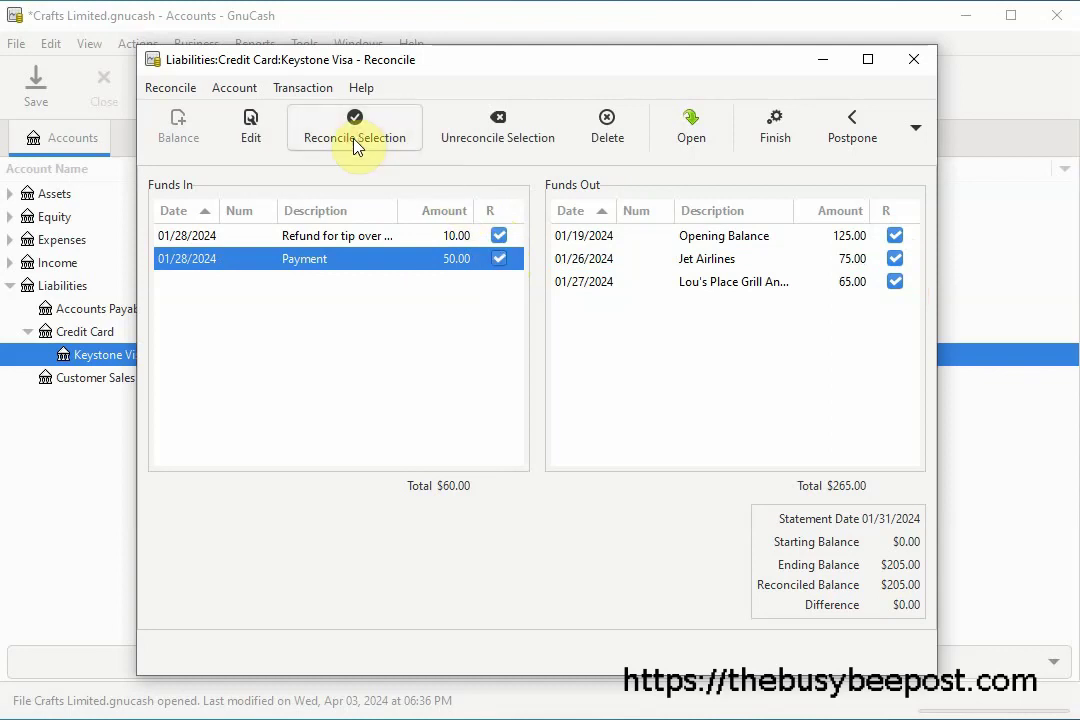
# Finish the reconciliation without making the proposed transfer from the checking account, and open the Keystone Visa register
pyautogui.click(780, 145)
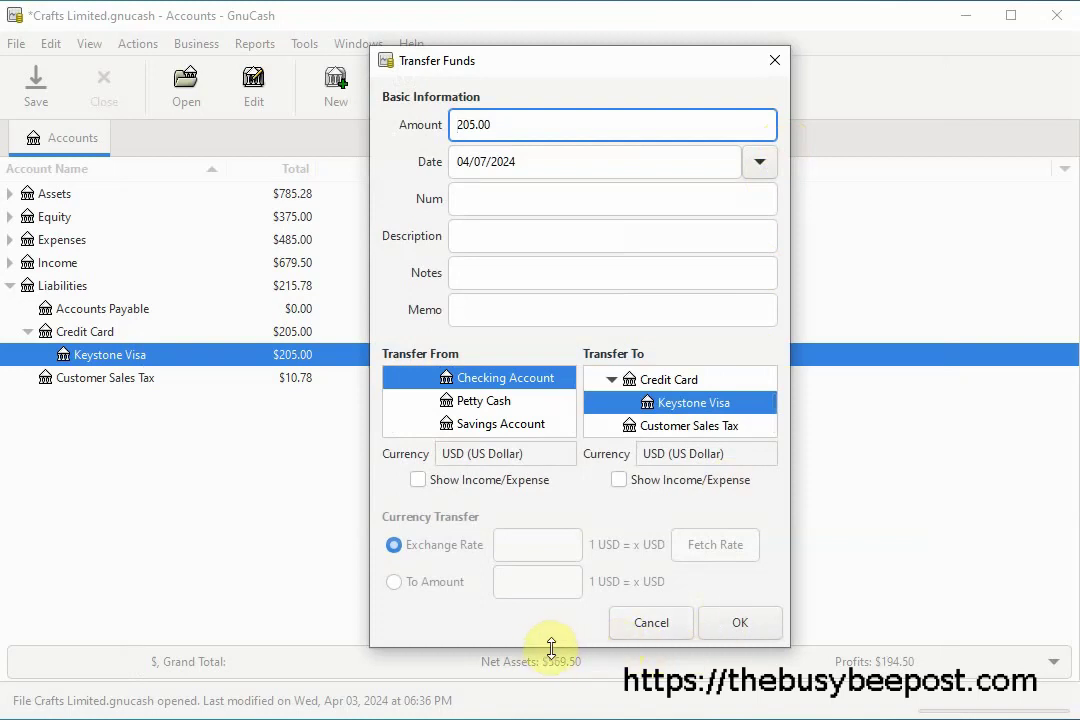
pyautogui.click(650, 624)
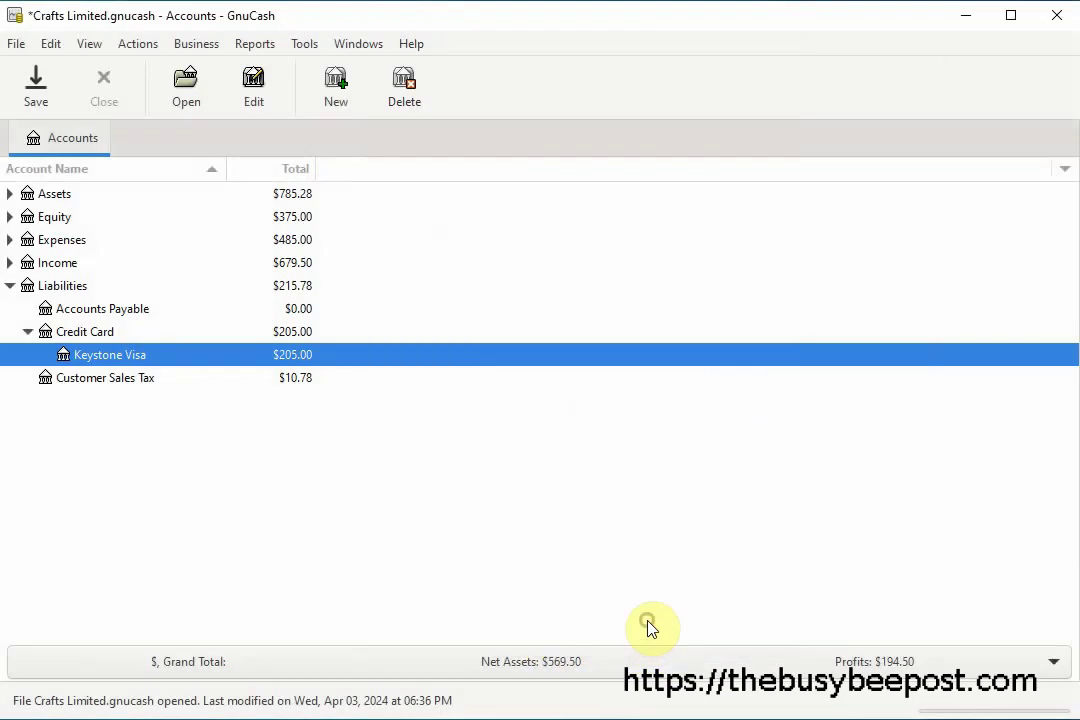
pyautogui.doubleClick(80, 360)
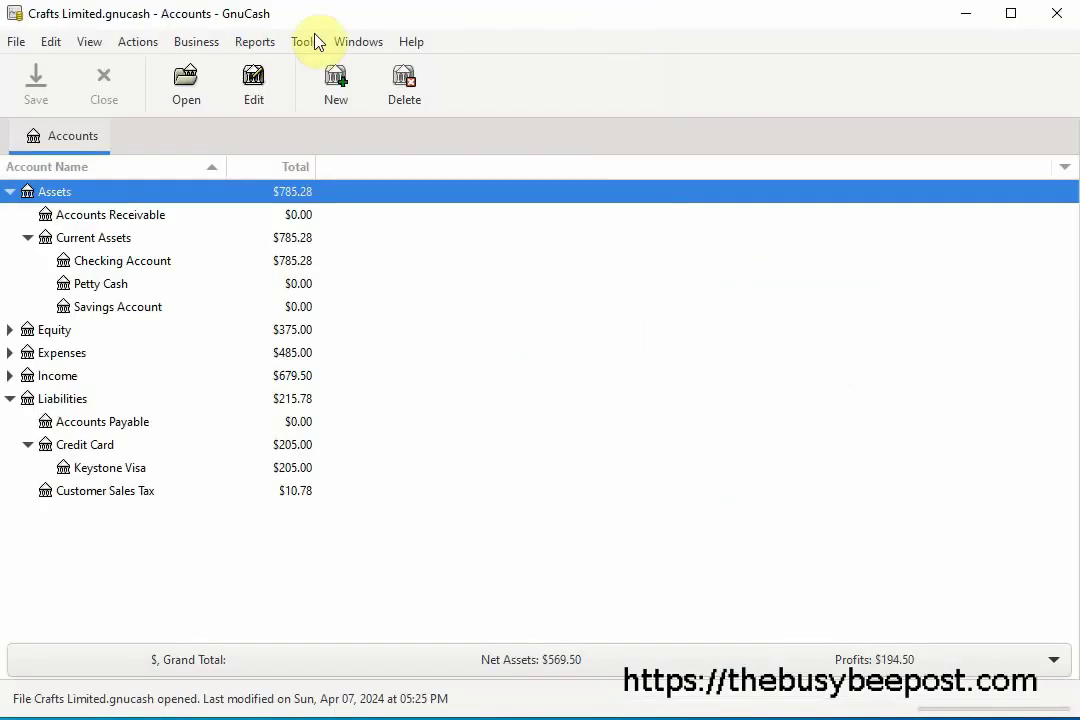
# Generate the Profit & Loss report and inspect the transactions behind its Travel expense, closing that register
pyautogui.click(256, 44)
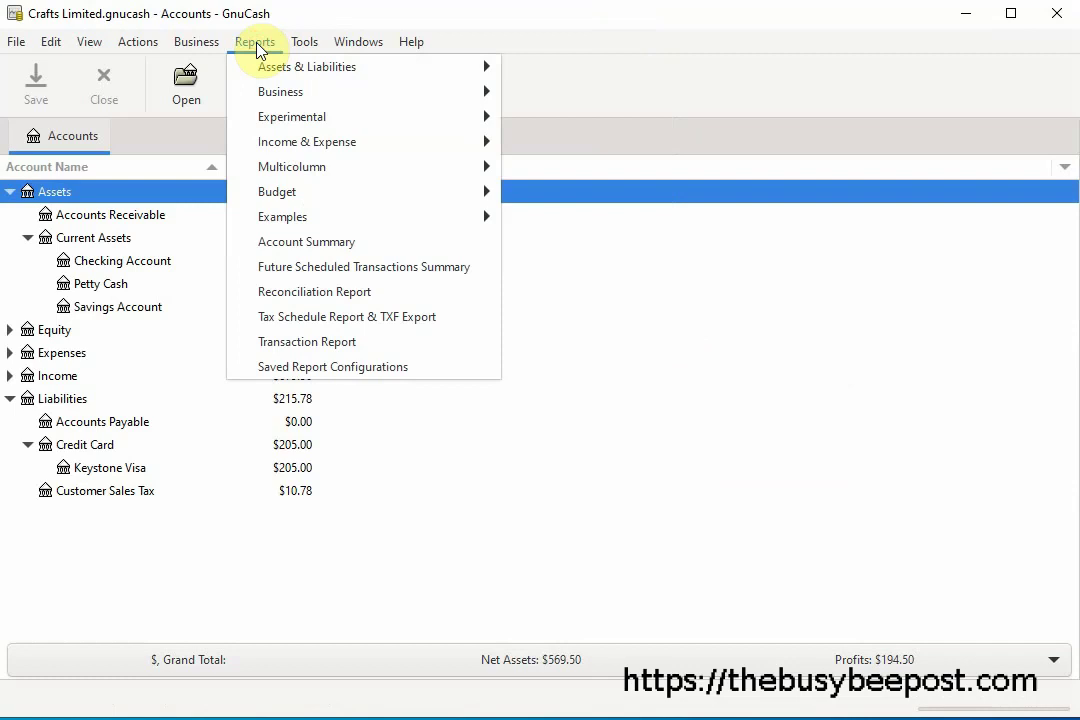
pyautogui.moveTo(277, 147)
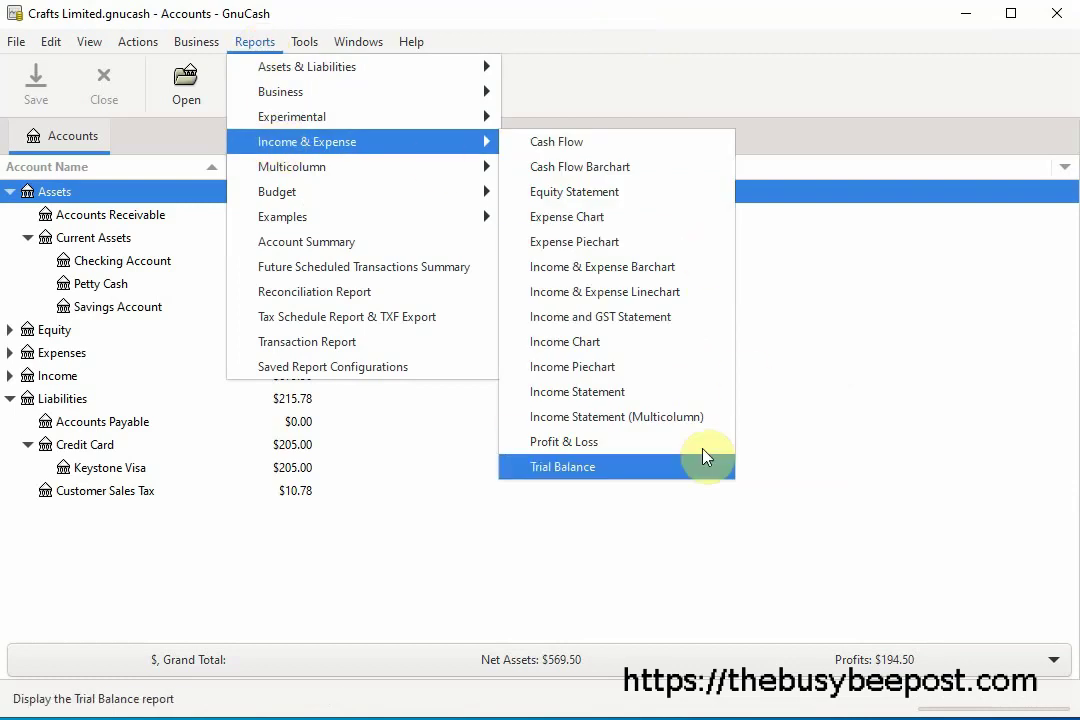
pyautogui.click(595, 448)
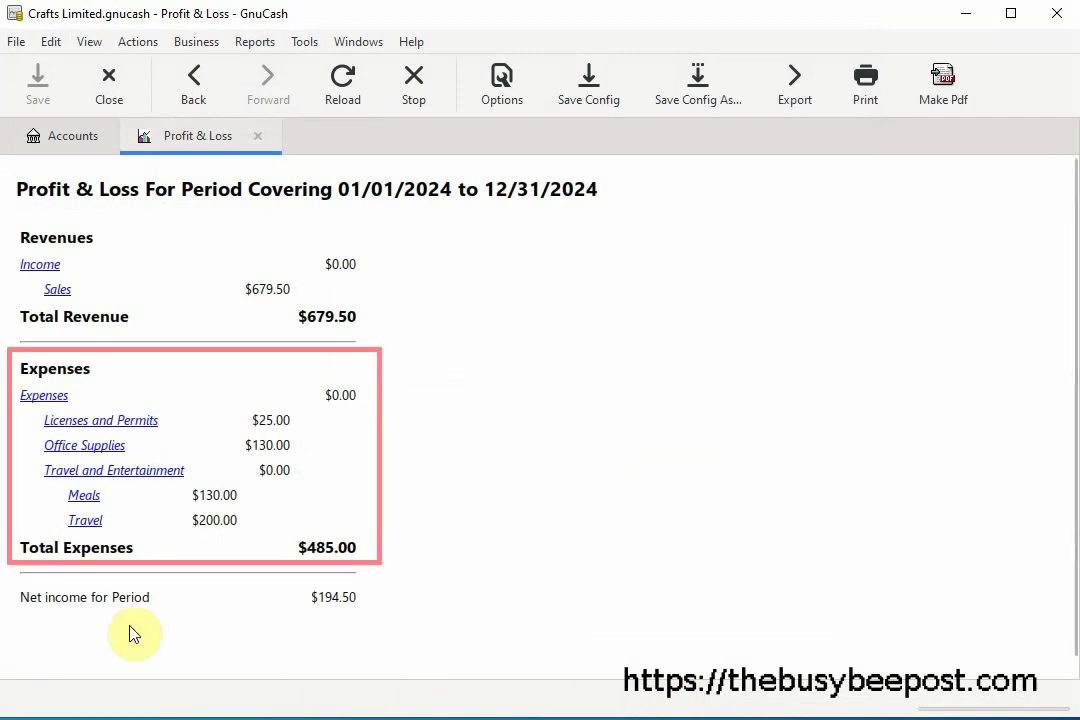
pyautogui.click(84, 521)
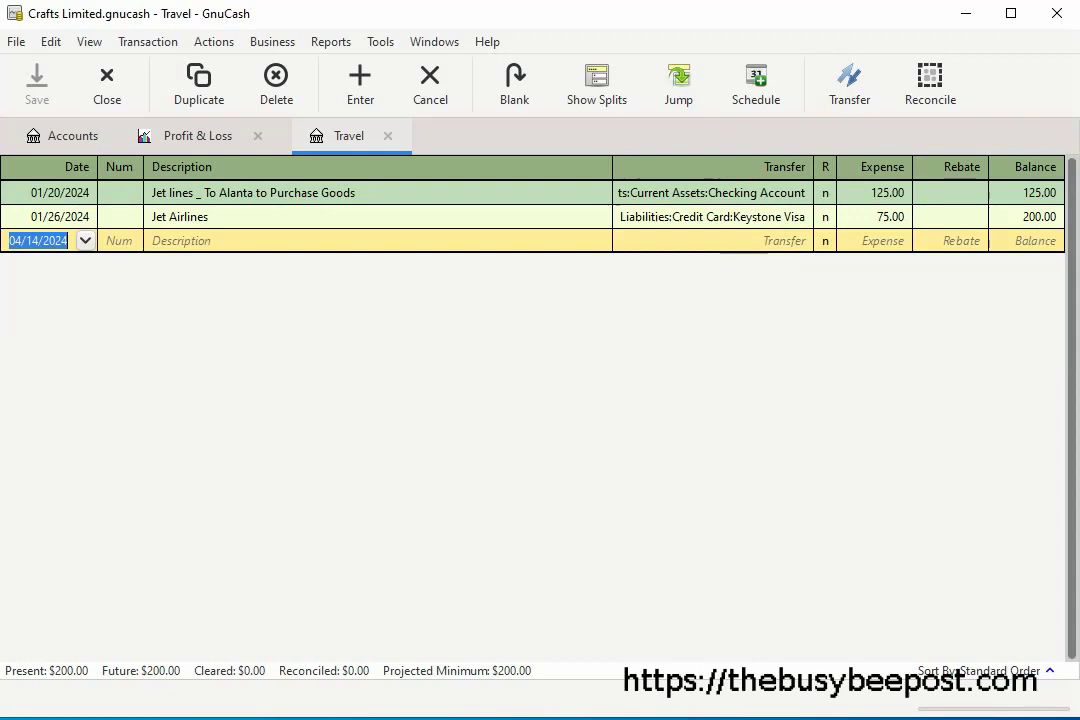
pyautogui.click(386, 136)
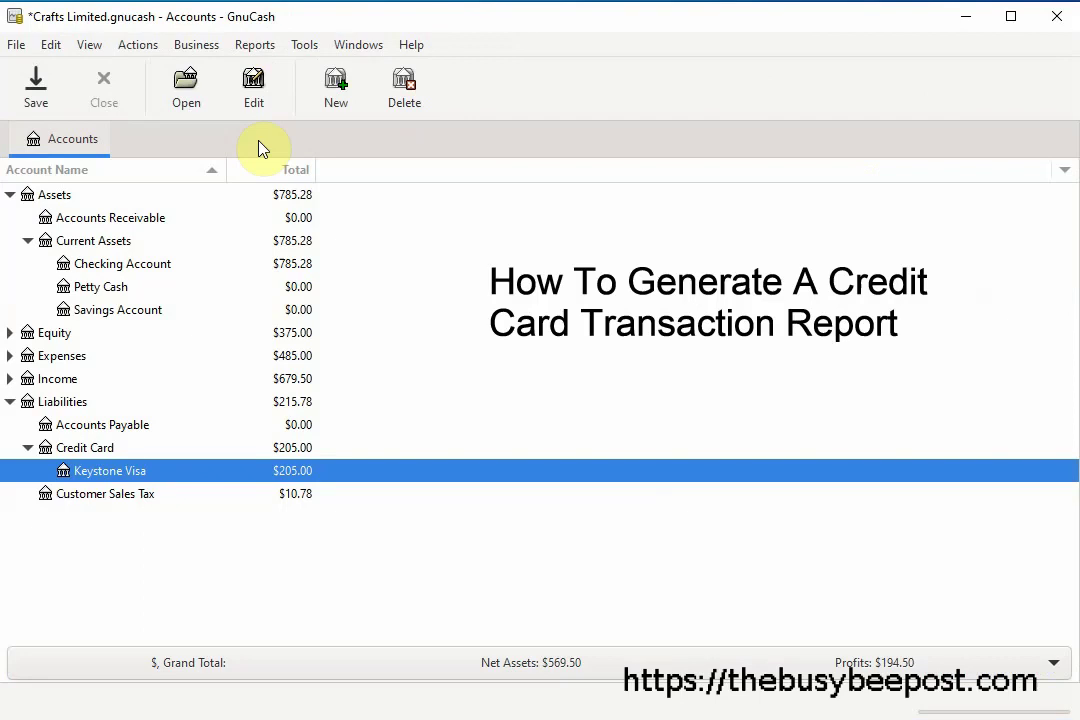
# Create a Transaction Report and open its report options
pyautogui.click(249, 47)
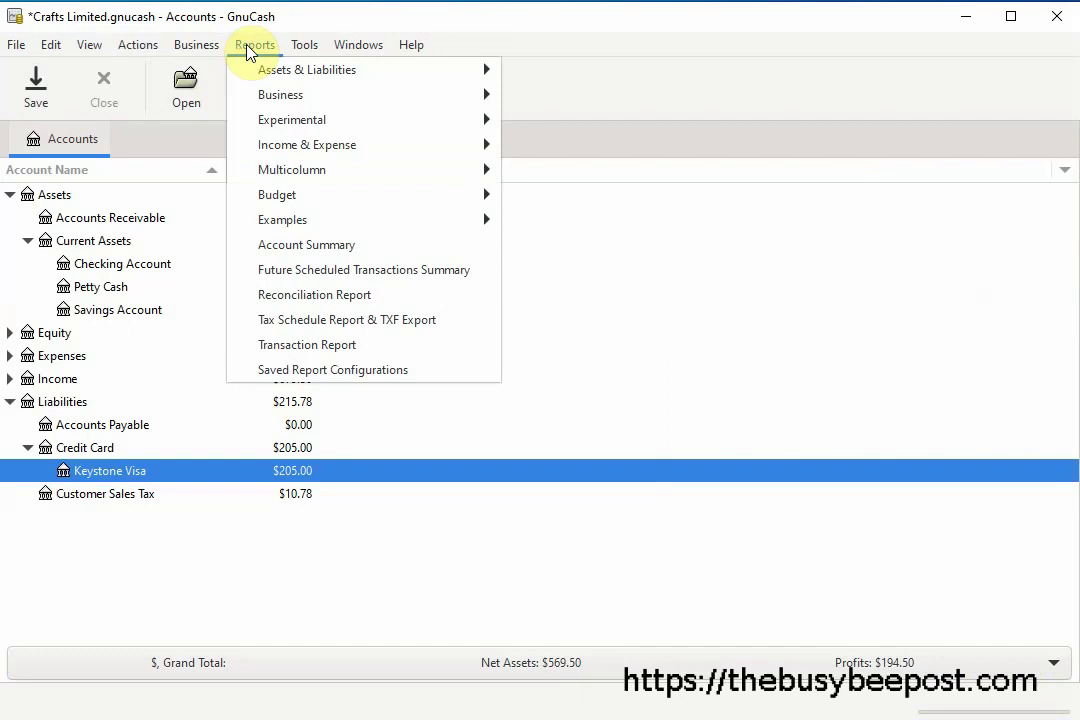
pyautogui.click(308, 354)
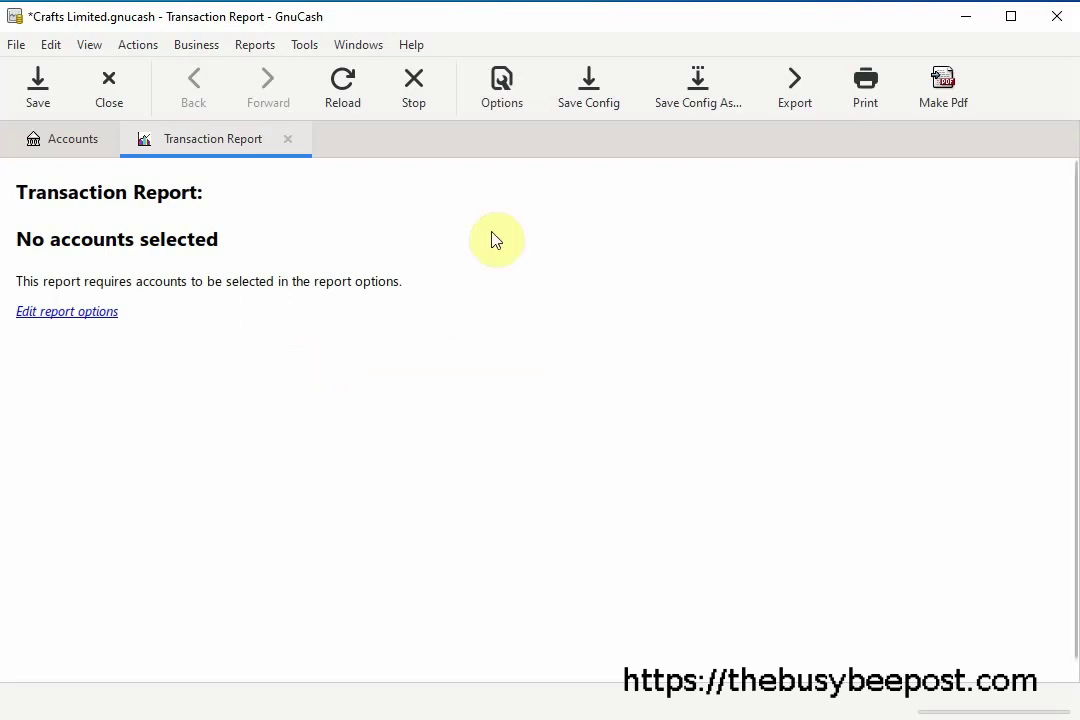
pyautogui.click(508, 96)
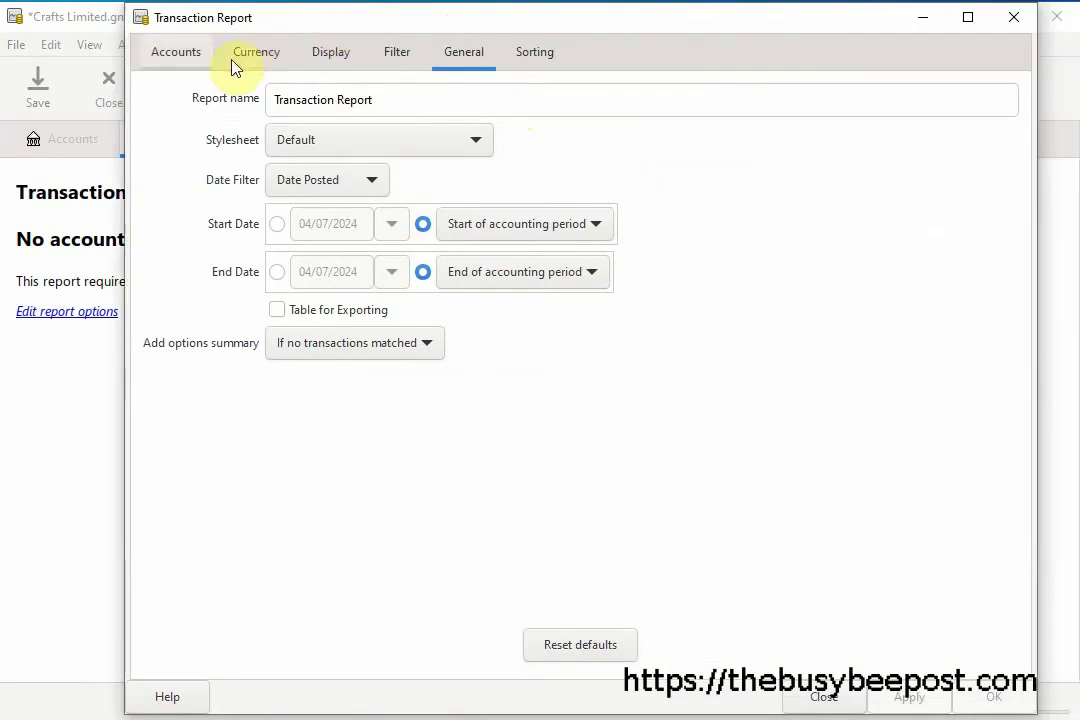
# Select Liabilities:Credit Card:Keystone Visa as the report's account, apply the change and close the options
pyautogui.click(176, 52)
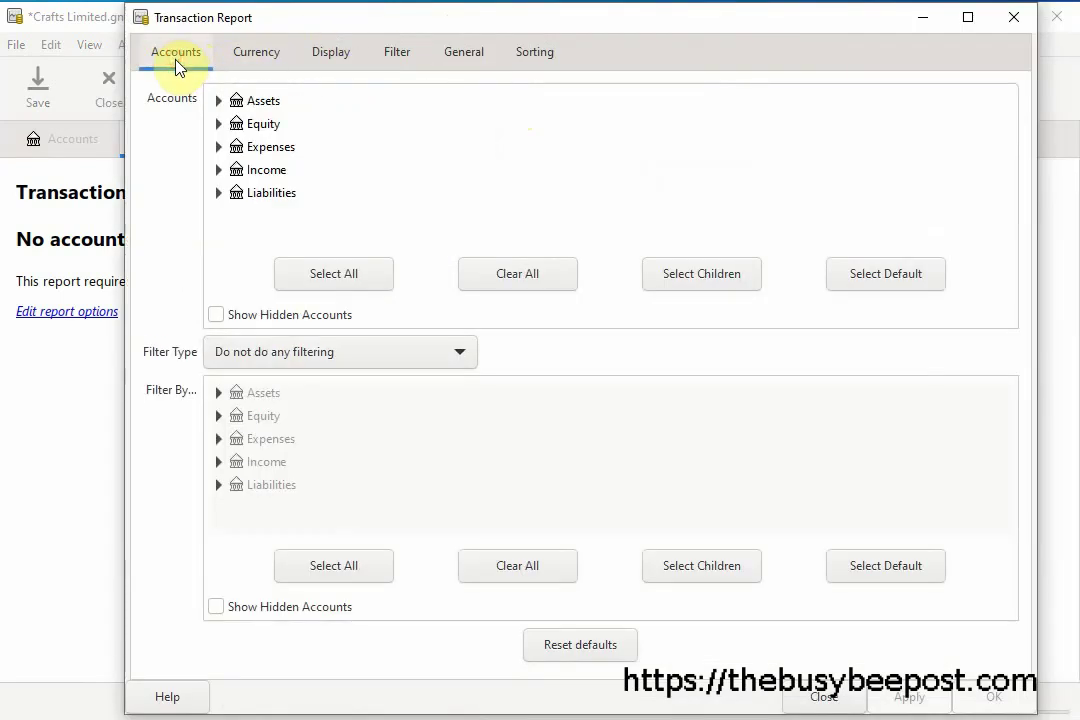
pyautogui.click(218, 194)
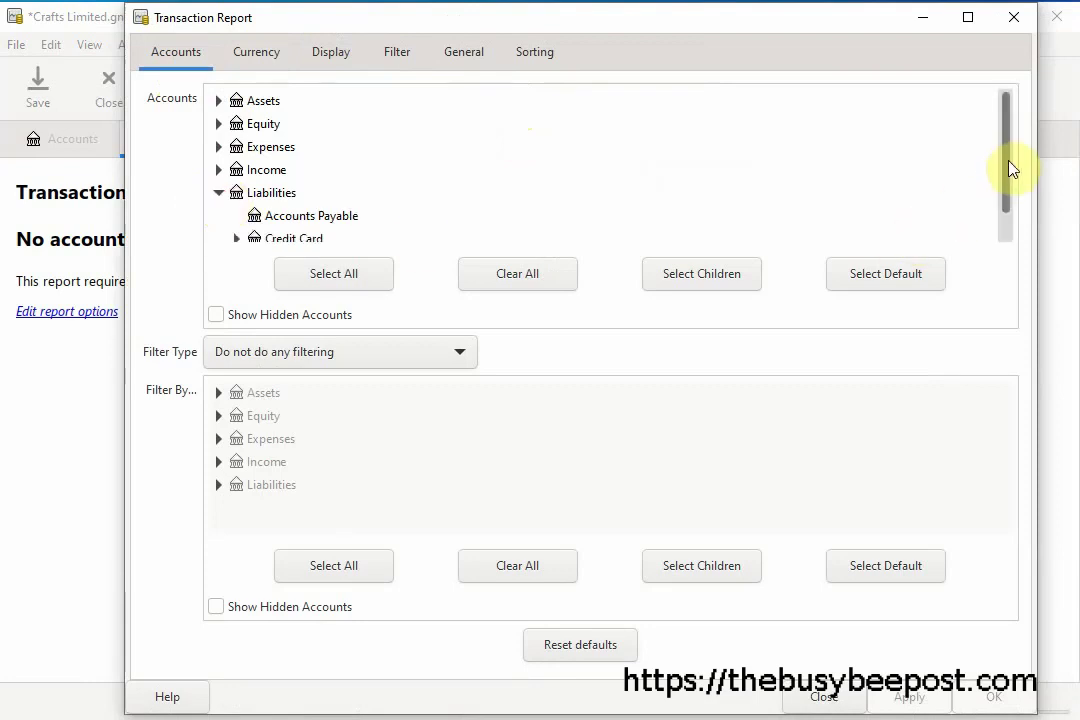
pyautogui.moveTo(1006, 163); pyautogui.dragTo(1005, 181)
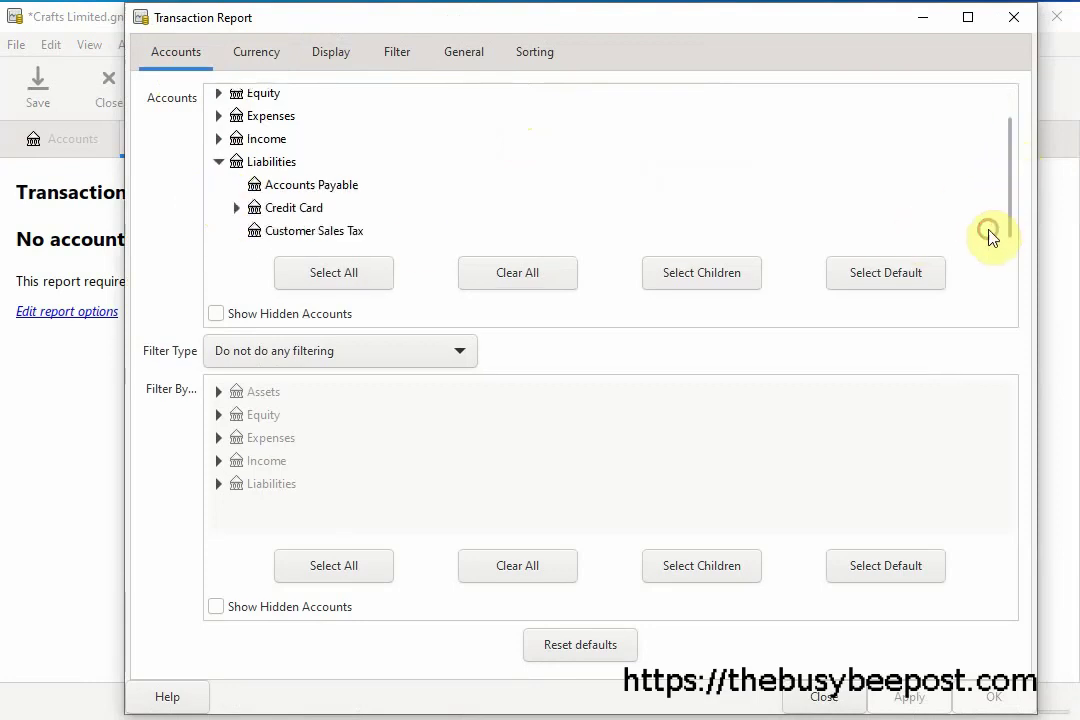
pyautogui.click(236, 208)
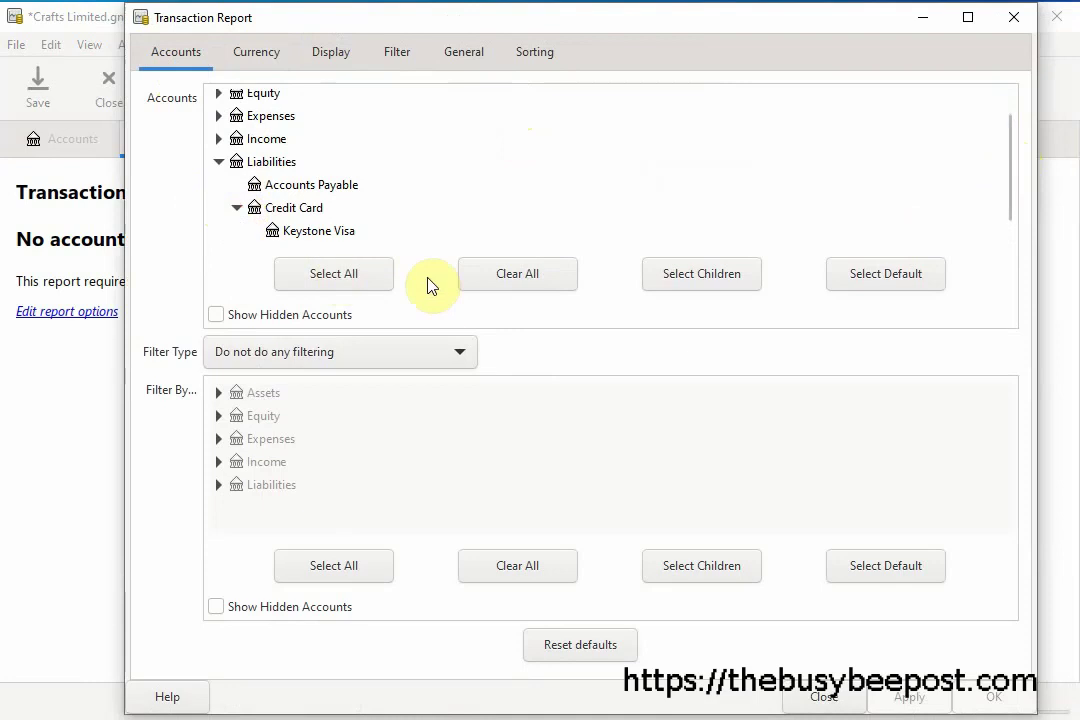
pyautogui.click(305, 232)
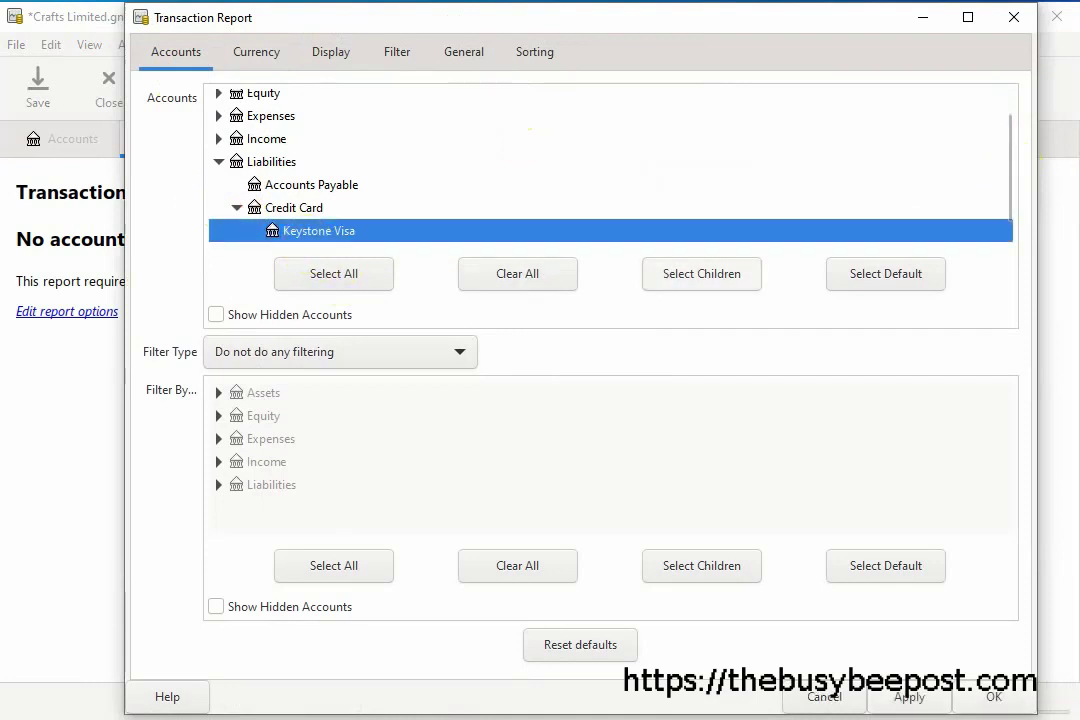
pyautogui.click(906, 697)
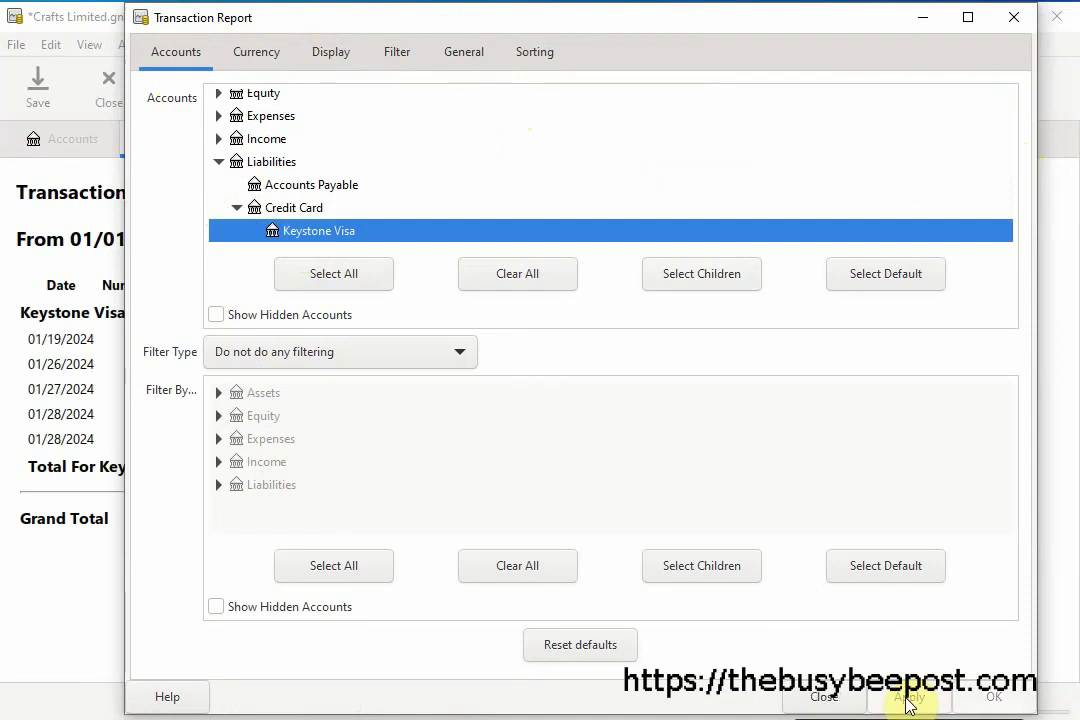
pyautogui.click(826, 697)
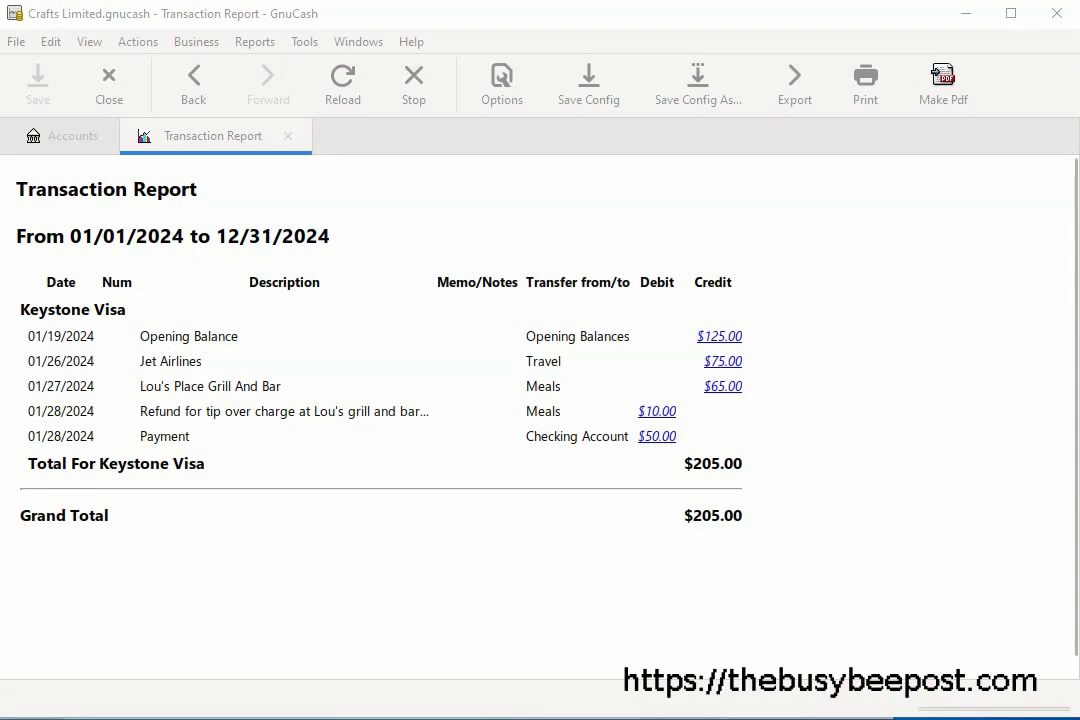